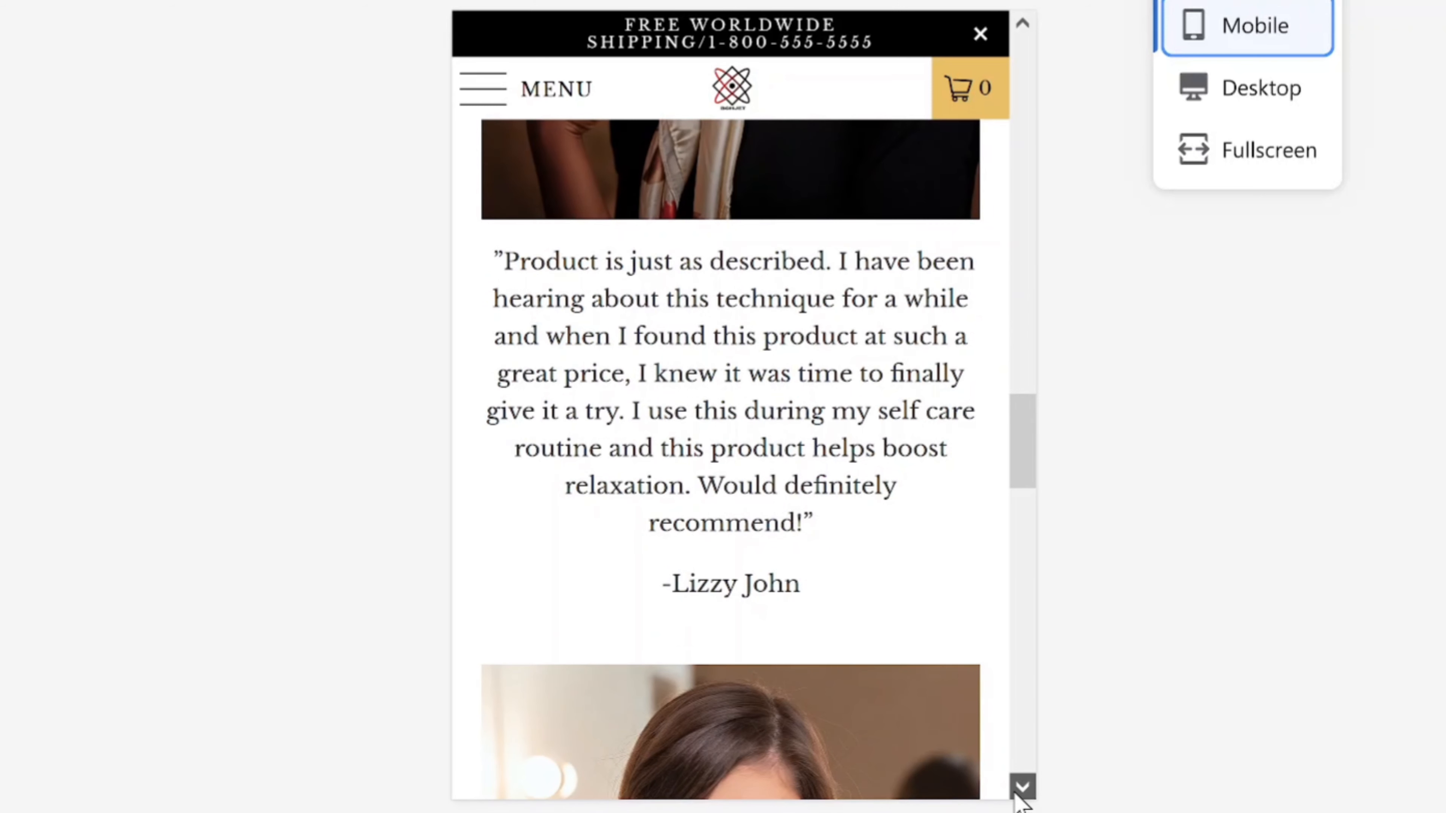
# Step: Expand the CONTACTS, GUARANTEE and FOOTER MENU footer accordions, then switch the preview to Desktop
pyautogui.scroll(-5, 1017, 795)
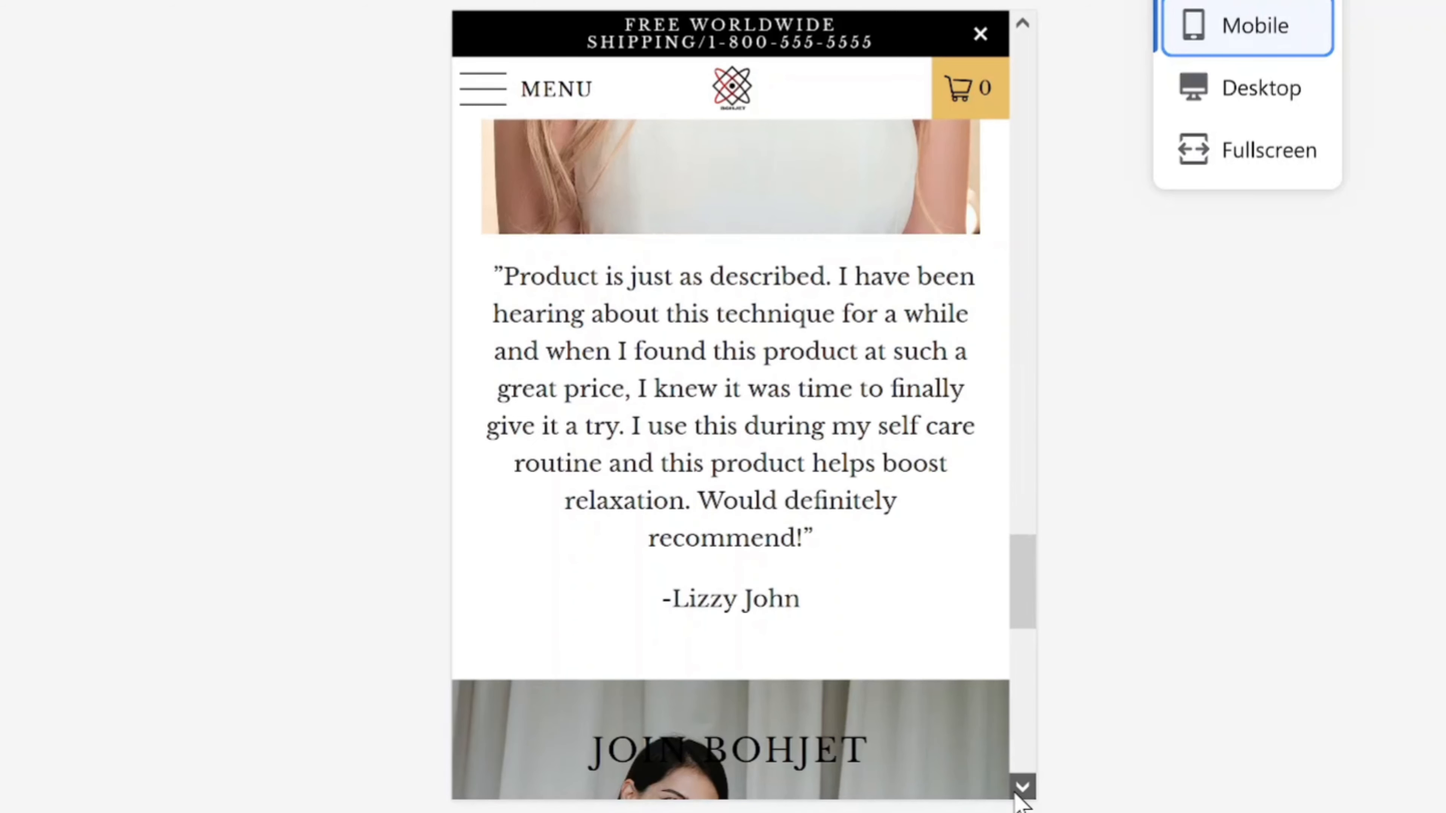
pyautogui.scroll(-10, 1023, 797)
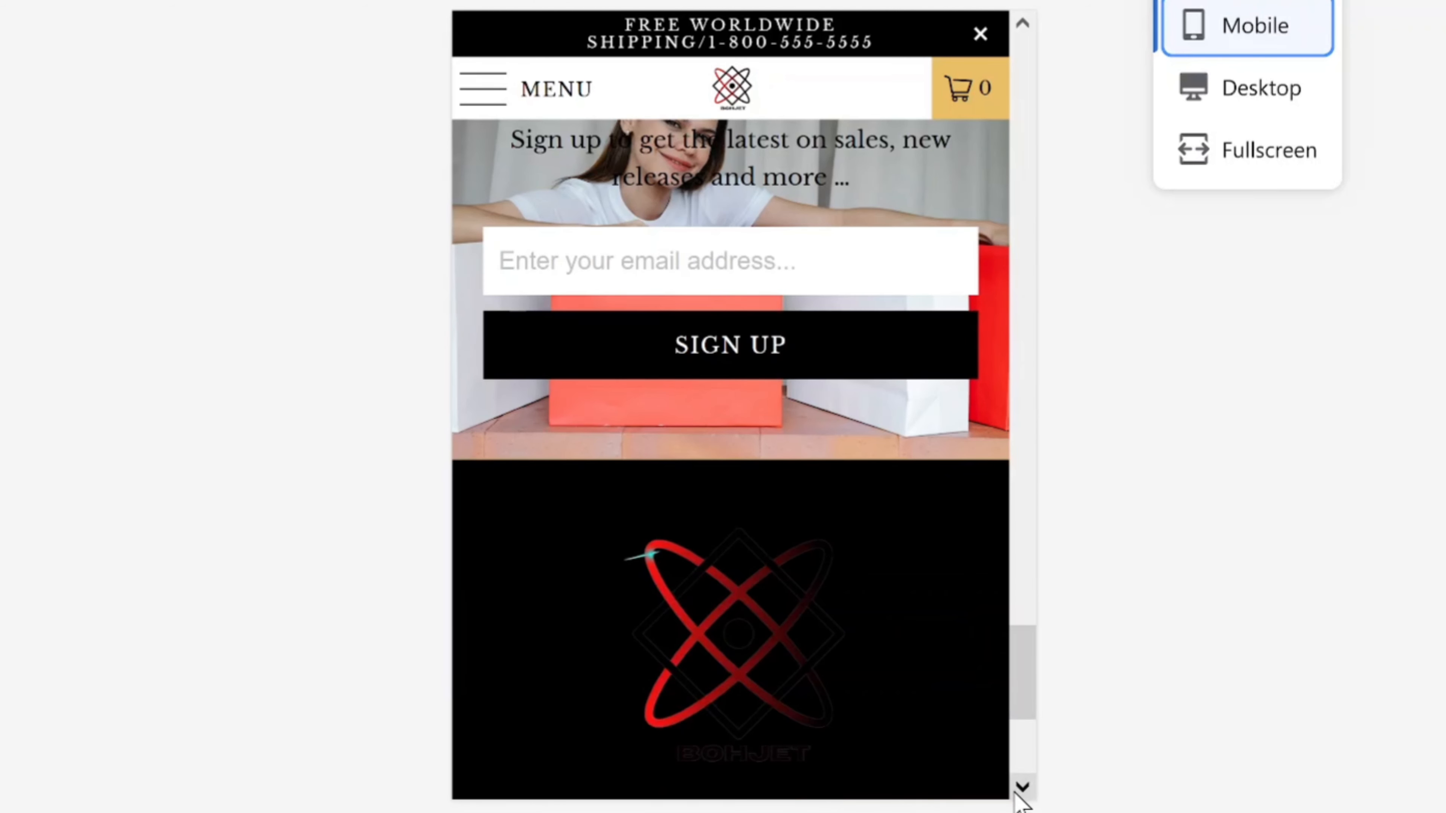
pyautogui.scroll(-3, 1016, 801)
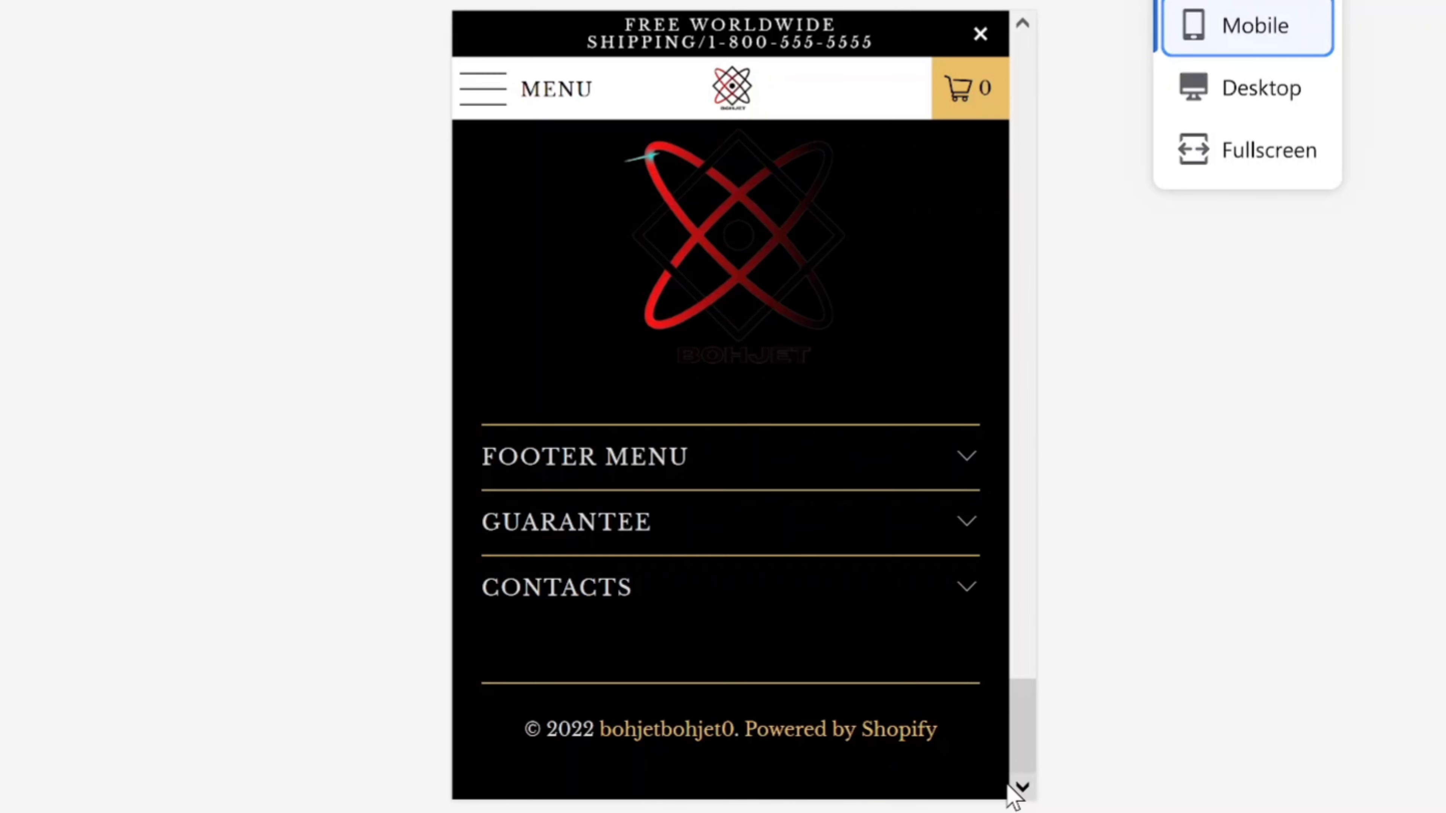
pyautogui.click(959, 583)
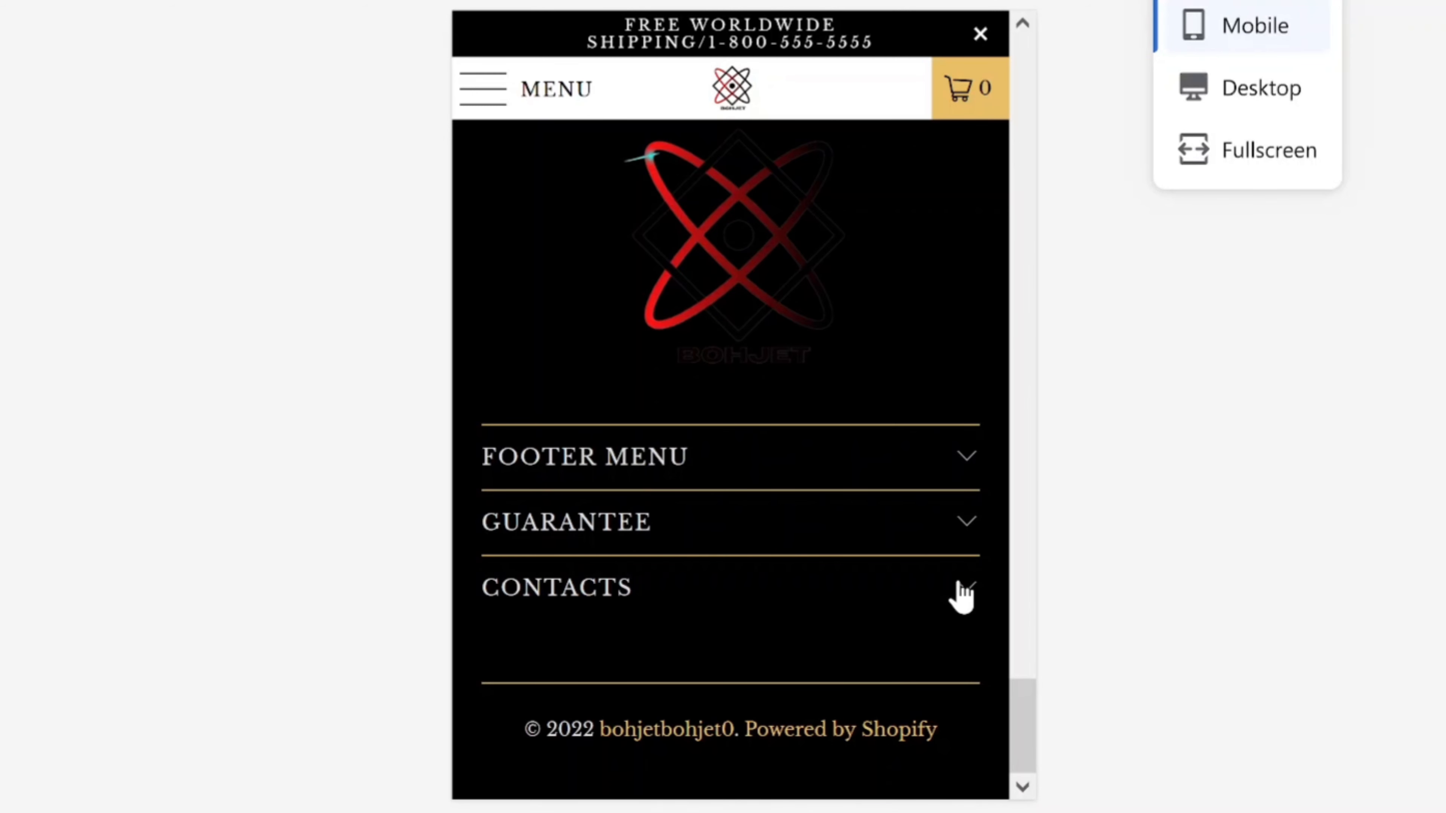
pyautogui.click(962, 588)
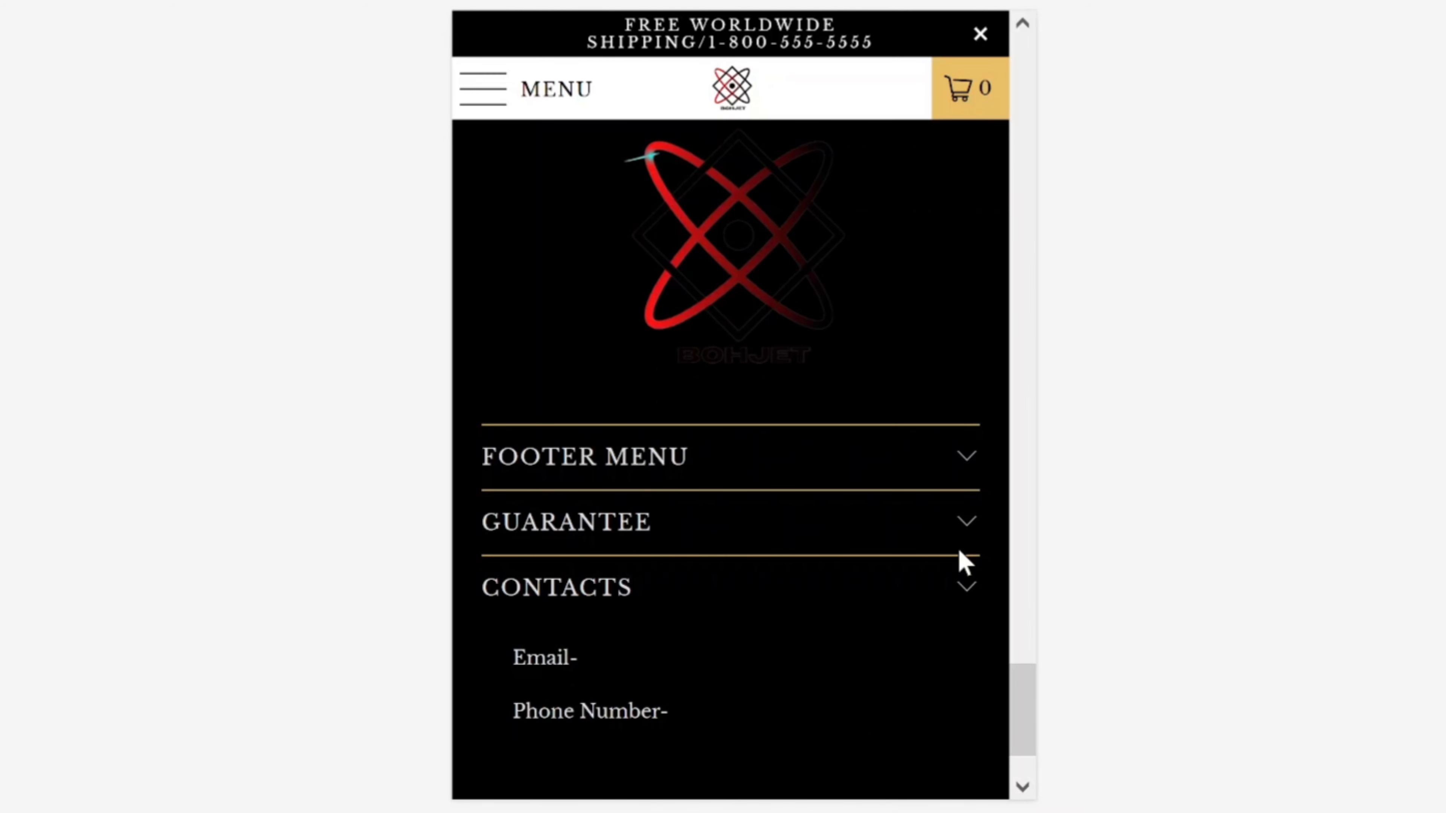
pyautogui.click(959, 550)
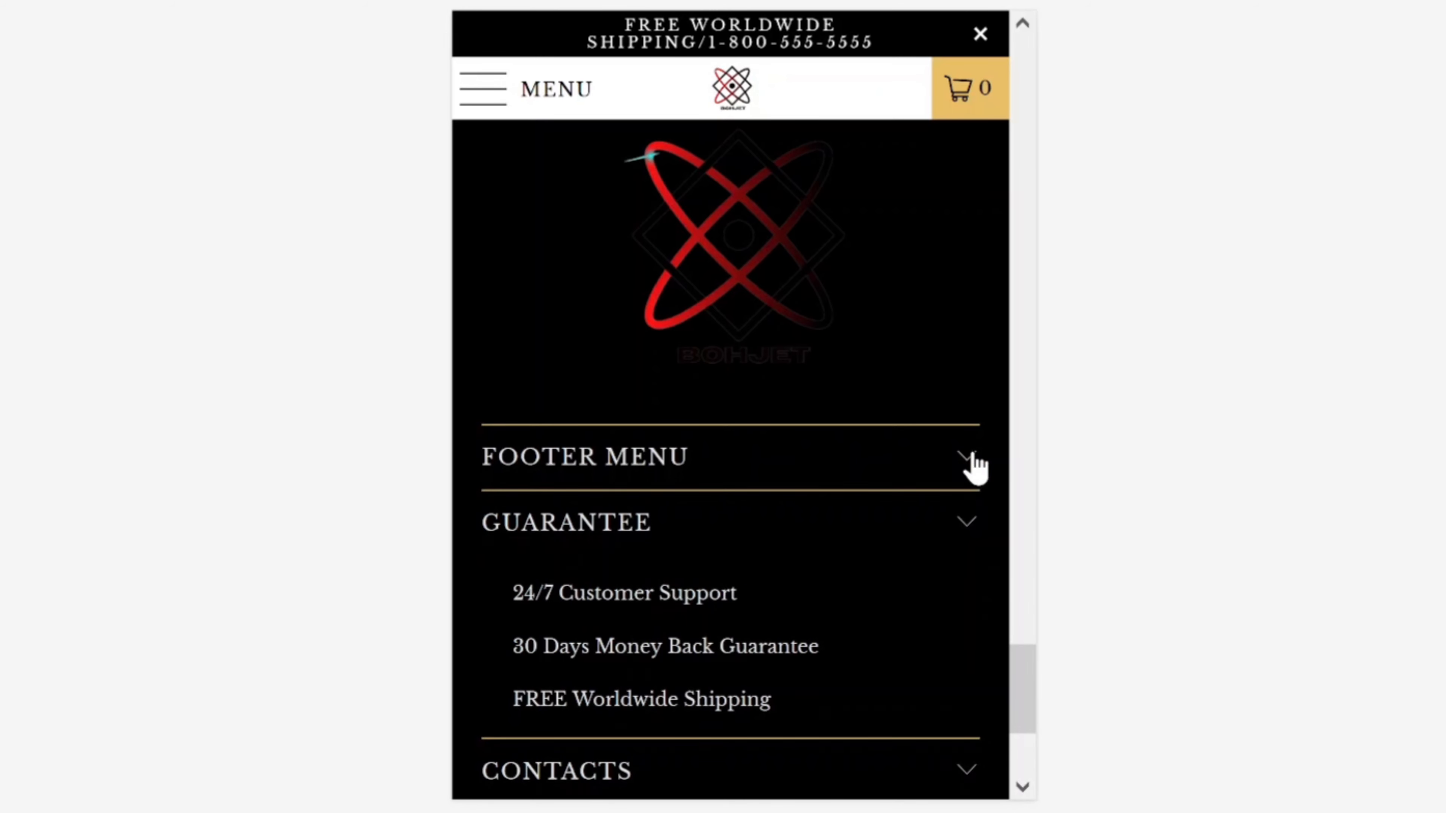
pyautogui.click(976, 468)
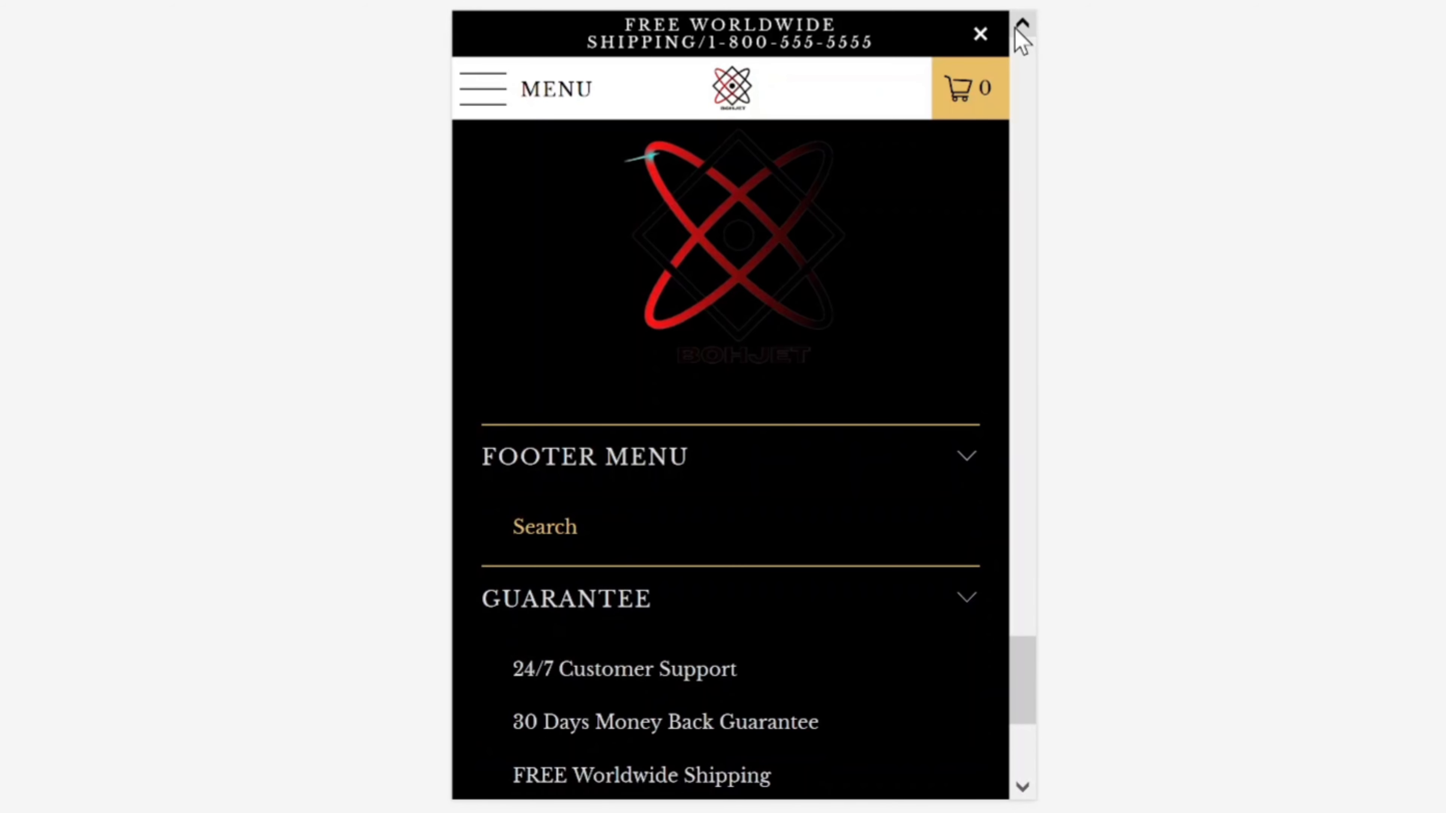
pyautogui.click(1226, 1)
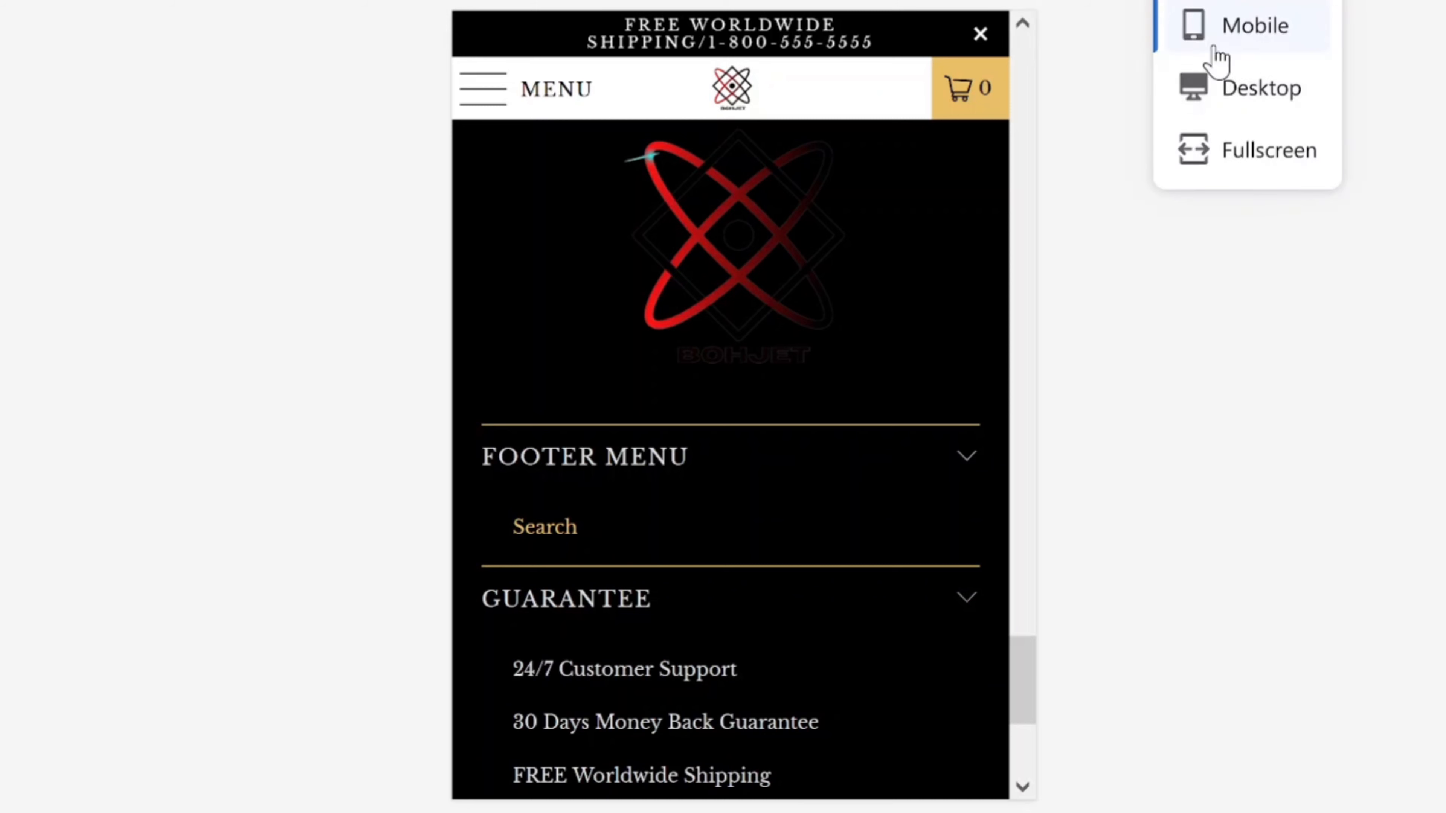
pyautogui.click(1221, 87)
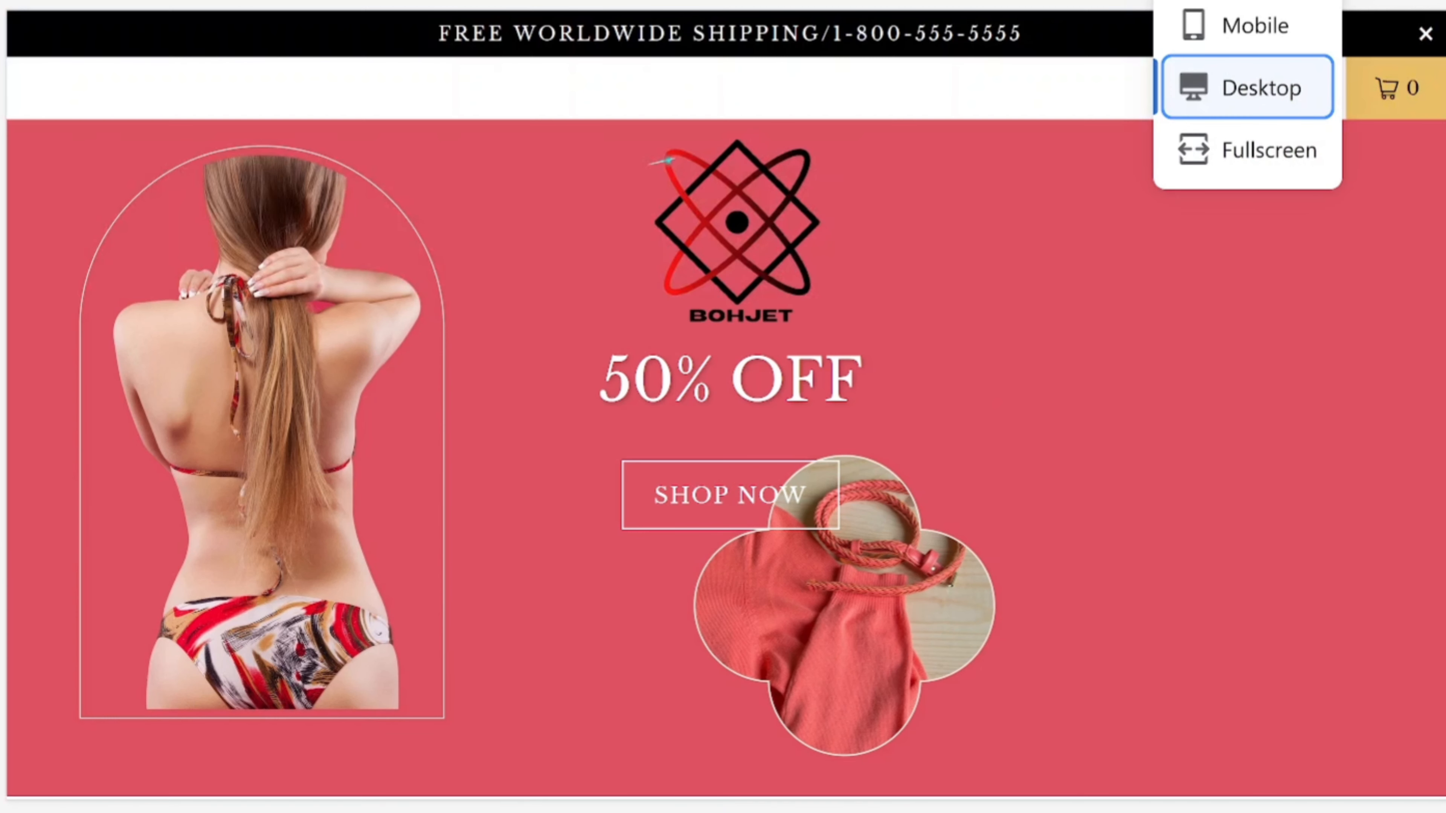
# Step: Scroll down through the desktop preview of the home page
pyautogui.scroll(-1, 723, 410)
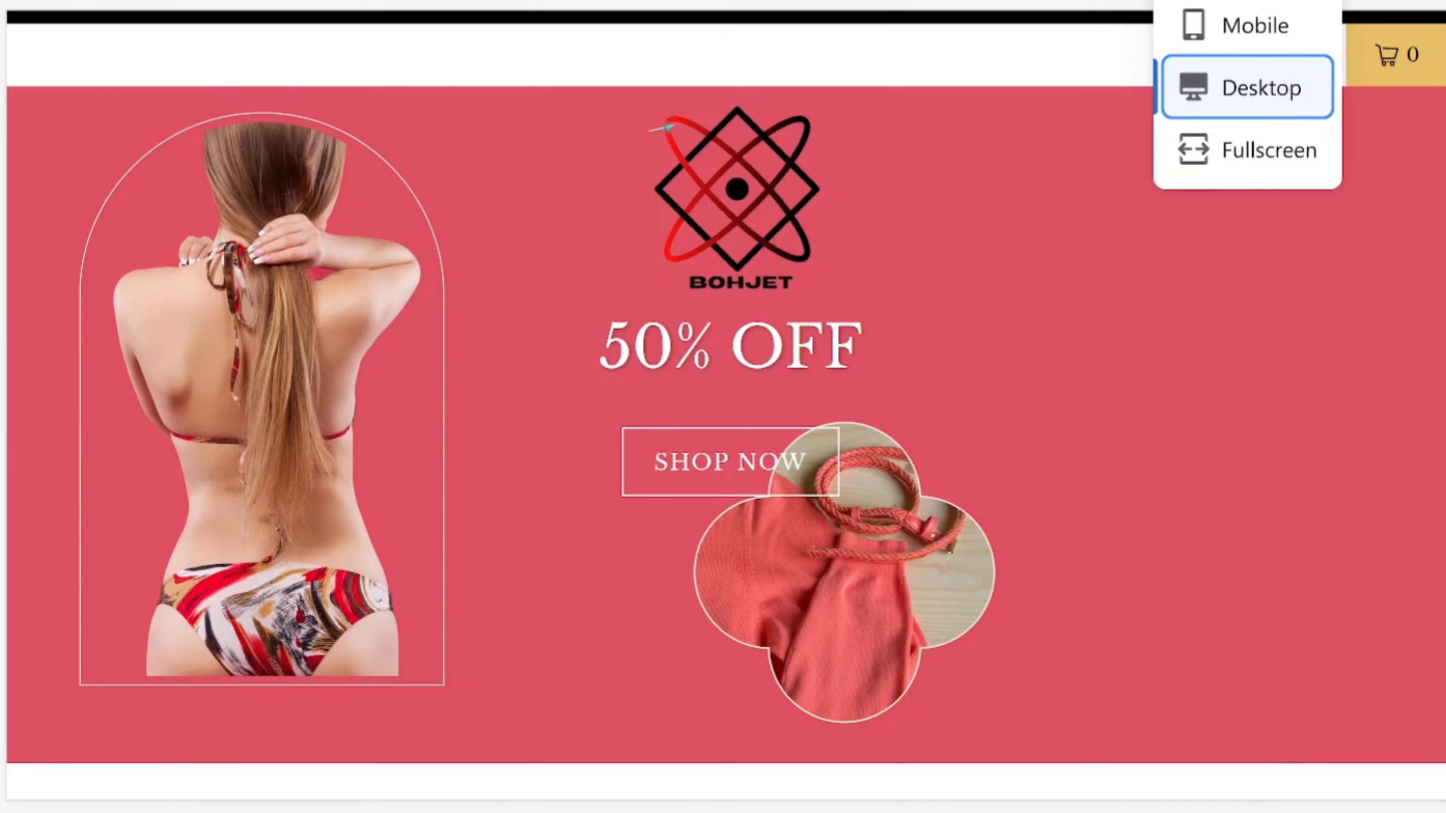
pyautogui.scroll(-10, 723, 410)
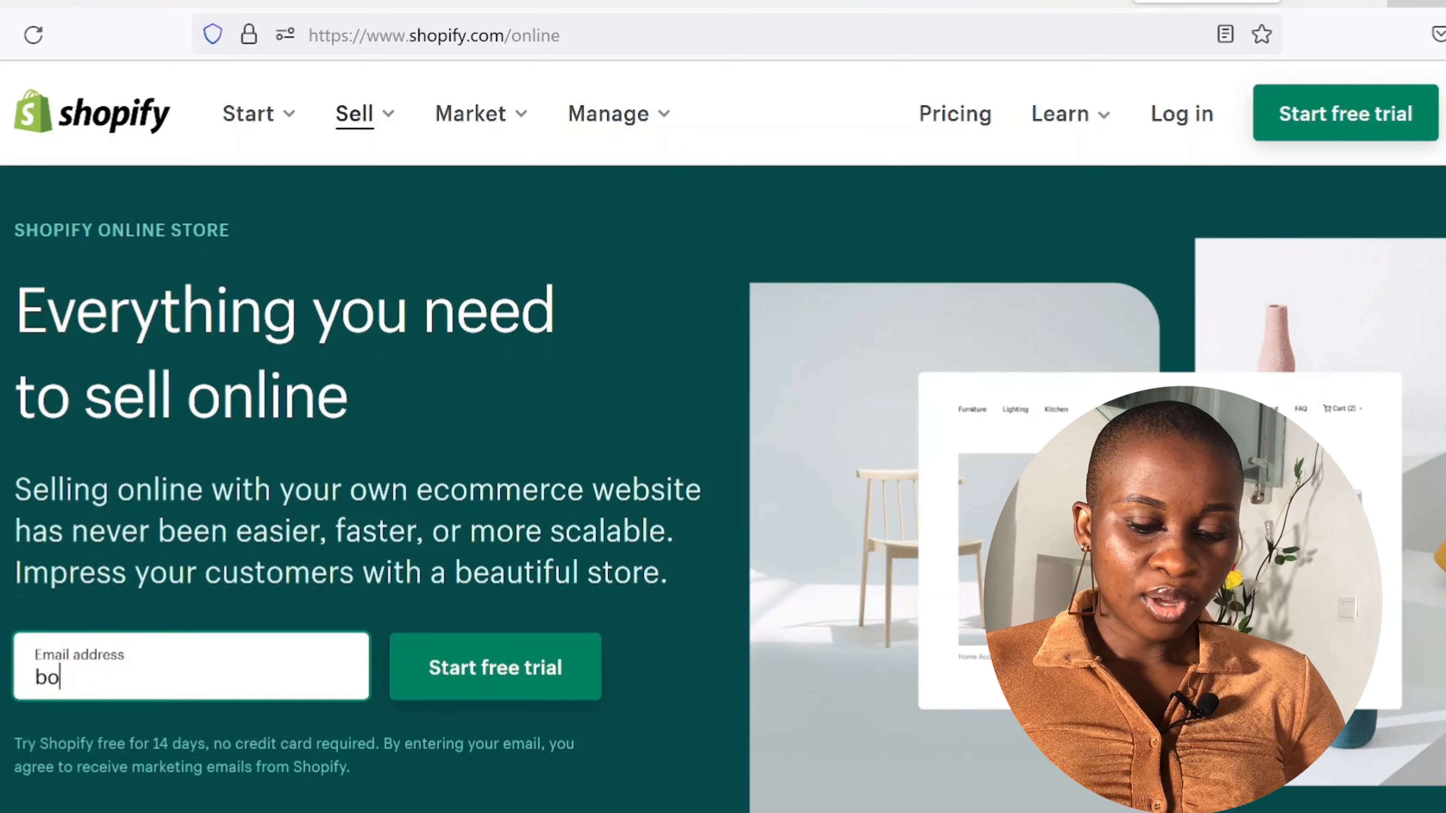
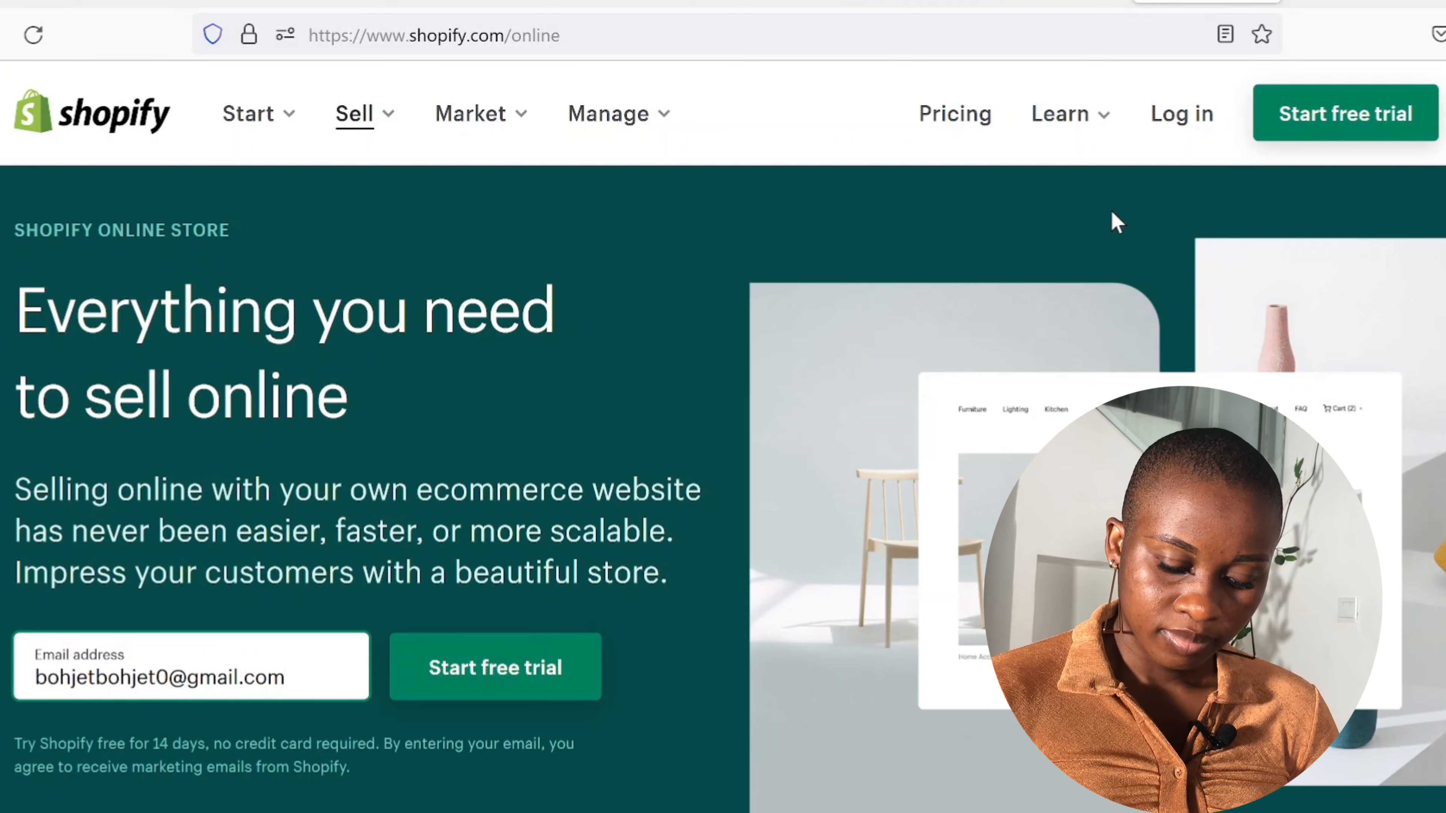
# Step: Enter the account e-mail address and start the free trial
pyautogui.click(513, 684)
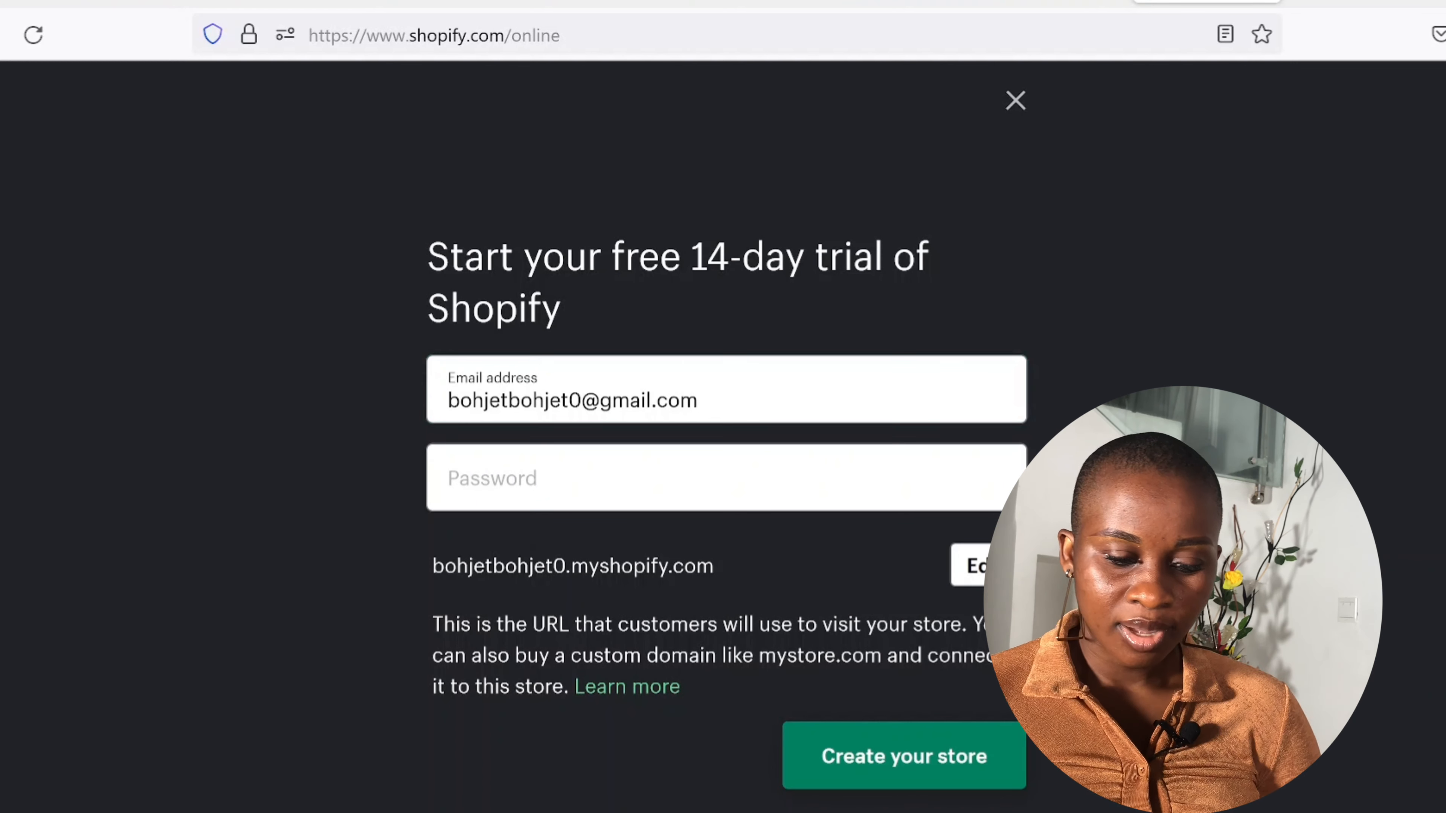
# Step: Enter the account password and create the new store
pyautogui.click(766, 488)
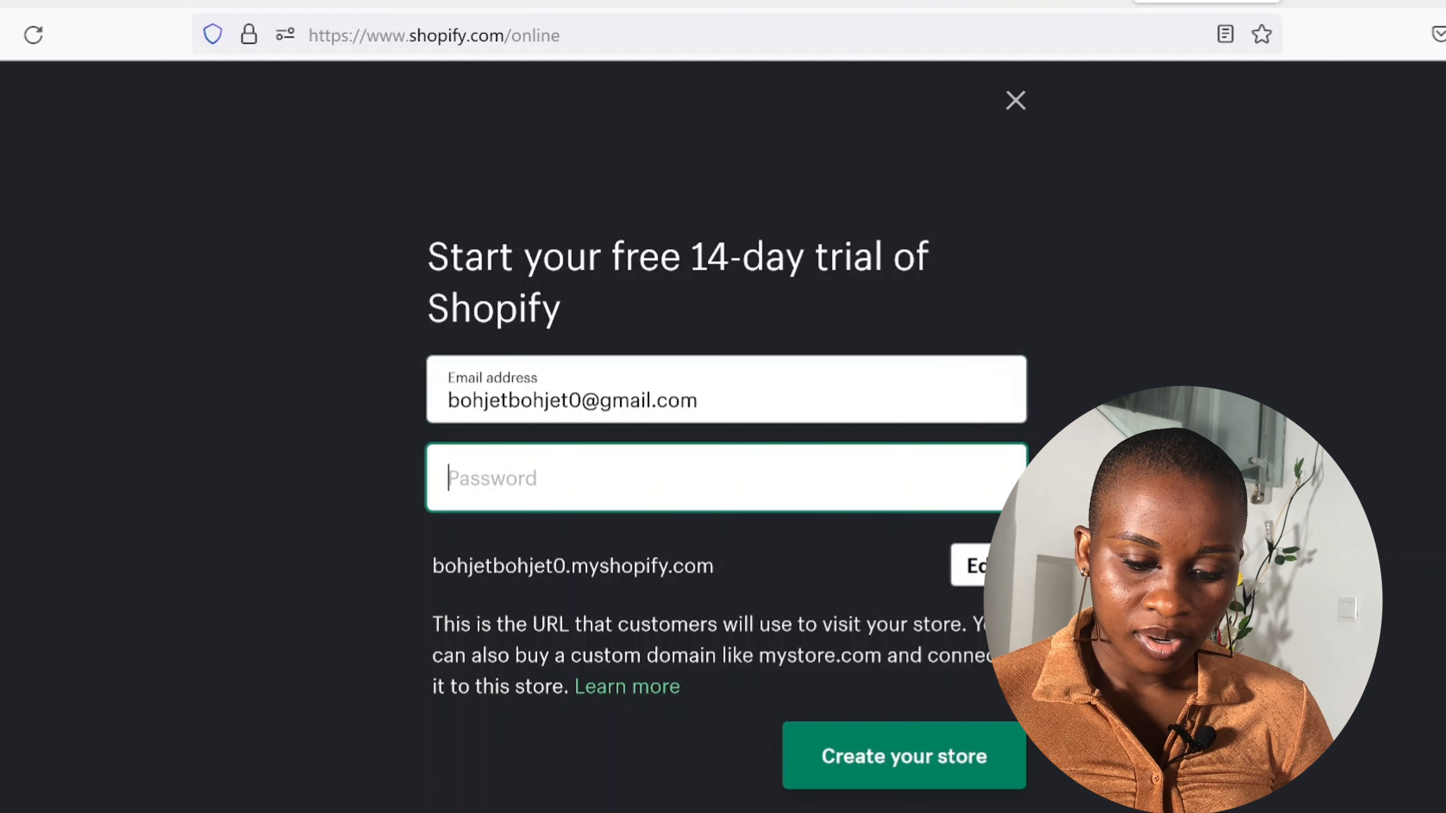
pyautogui.write('******')
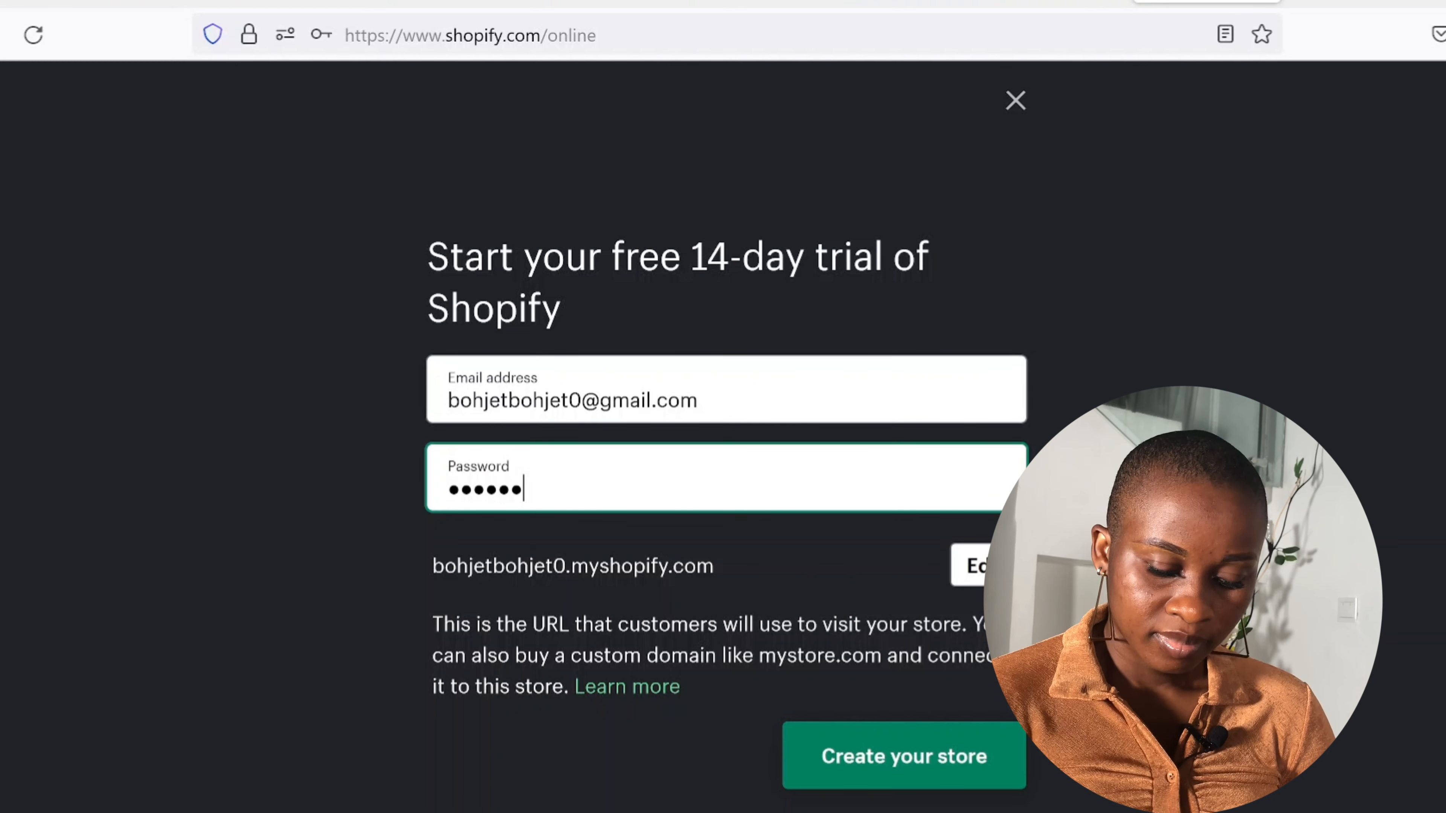
pyautogui.write('*****')
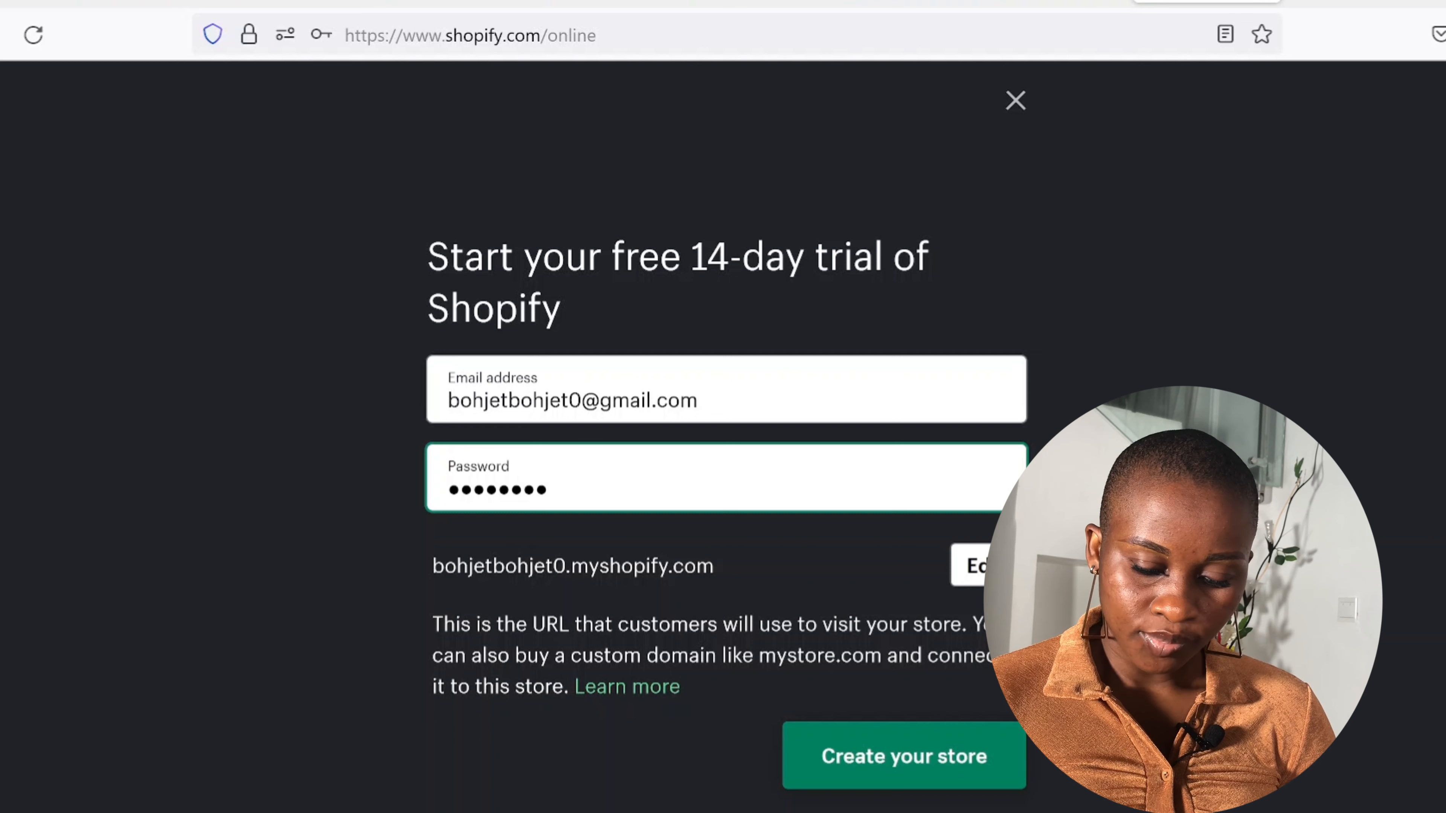
pyautogui.click(922, 757)
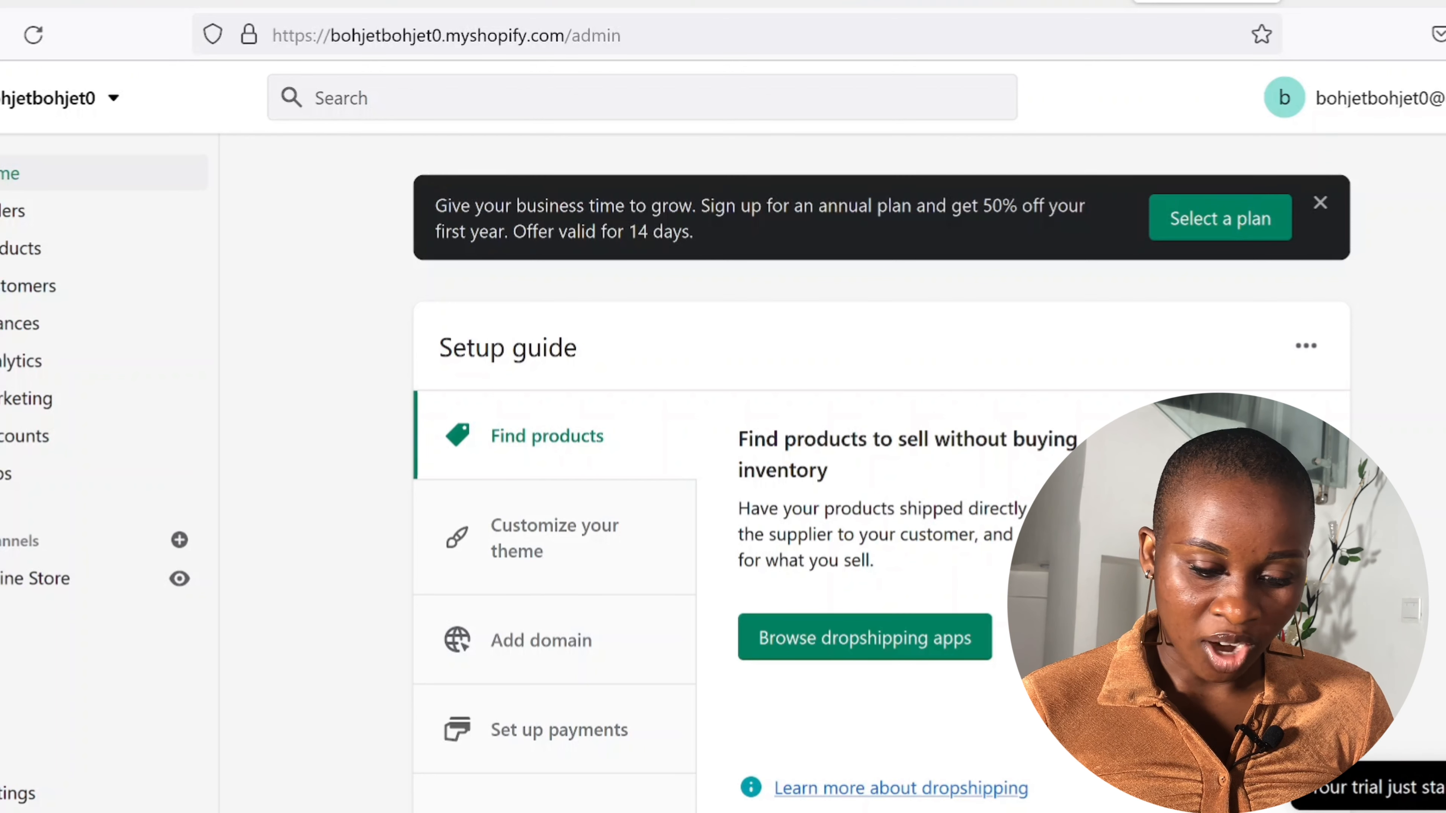
# Step: Dismiss the annual-plan offer and go to the Online Store Themes page
pyautogui.click(1321, 203)
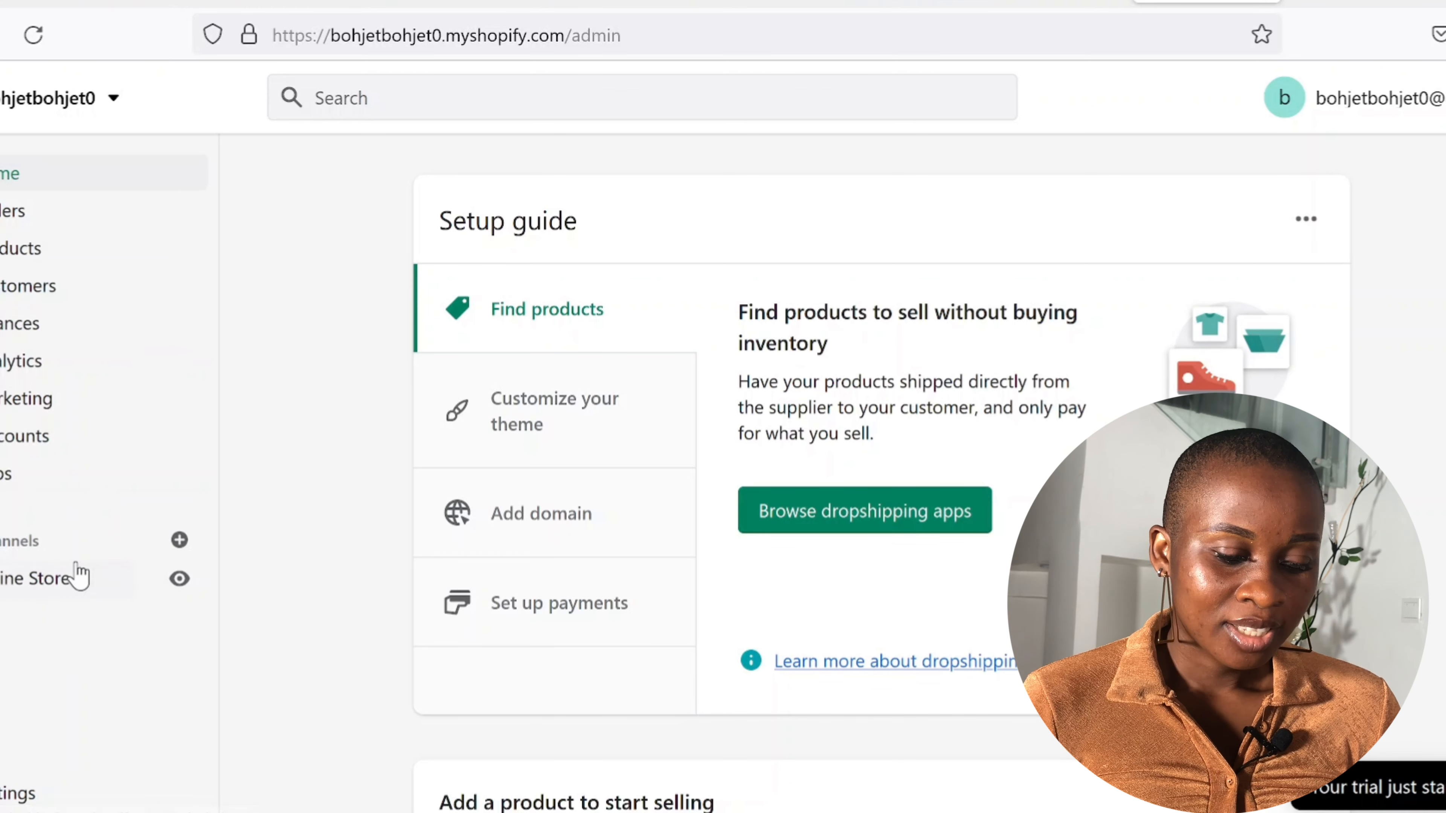
pyautogui.click(66, 591)
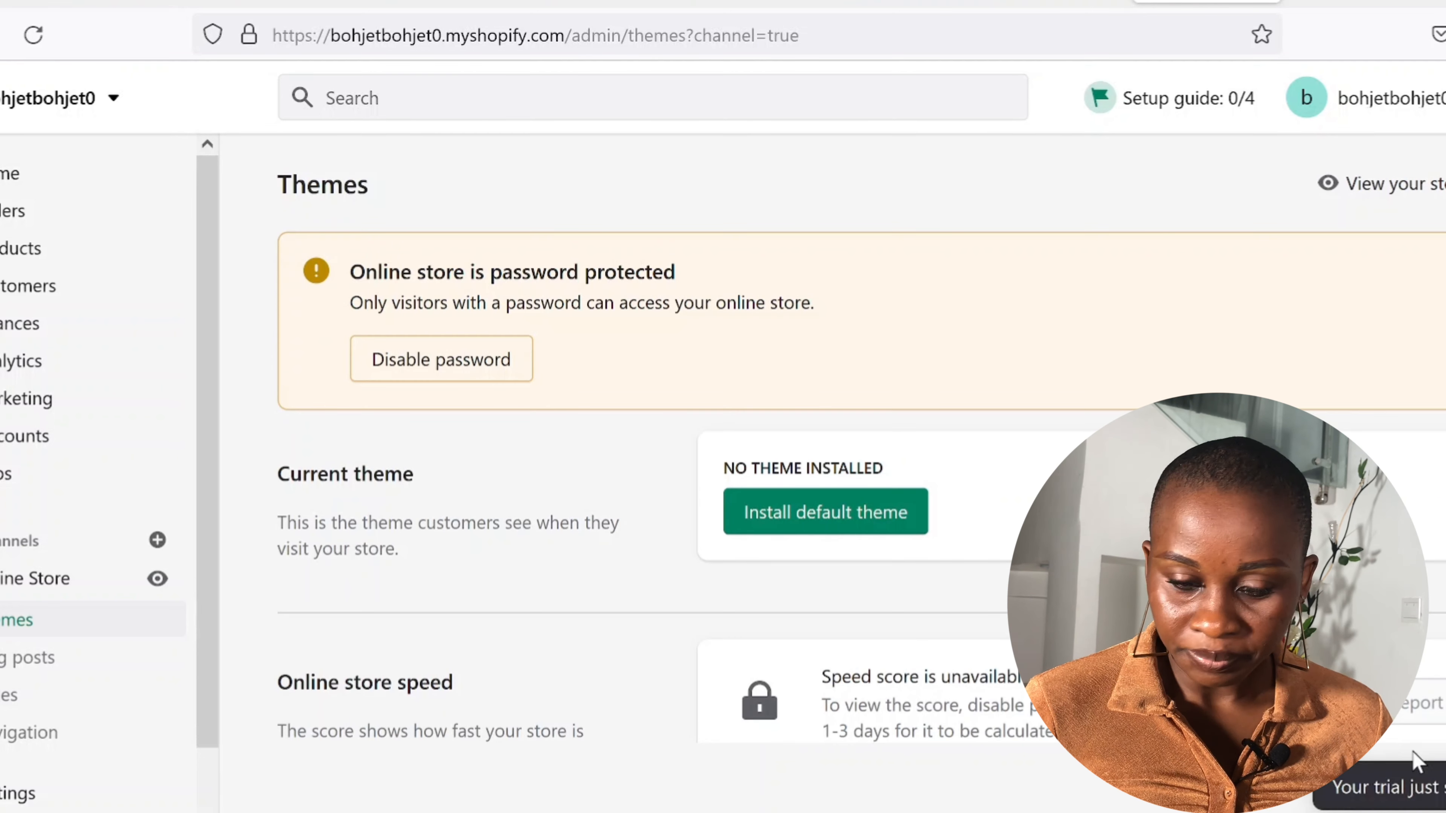
# Step: Look at the theme zip upload option, then open the current Turbo-dubai theme for customizing
pyautogui.scroll(-4, 1415, 760)
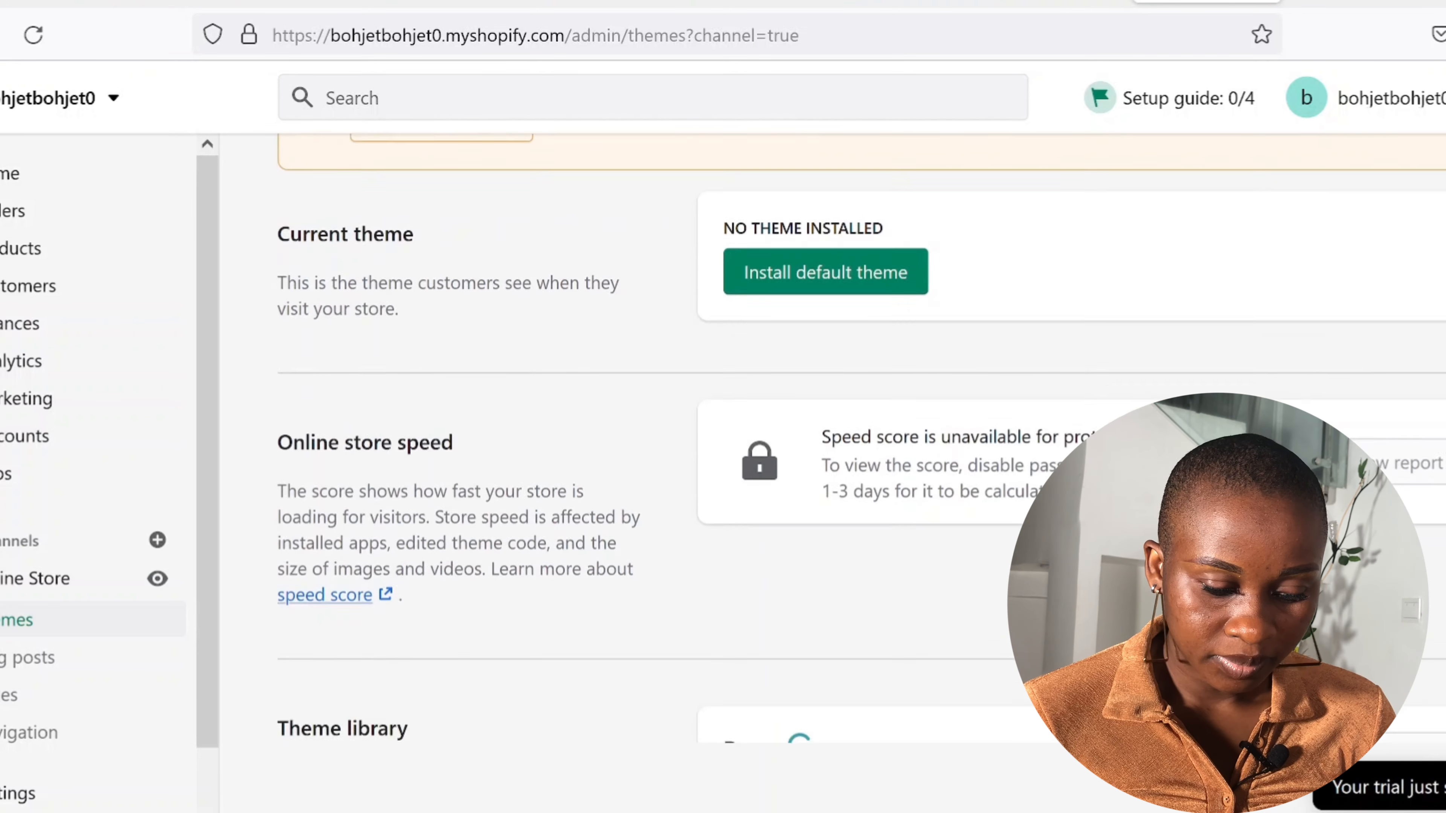
pyautogui.scroll(-4, 1415, 760)
pyautogui.scroll(-4, 662, 519)
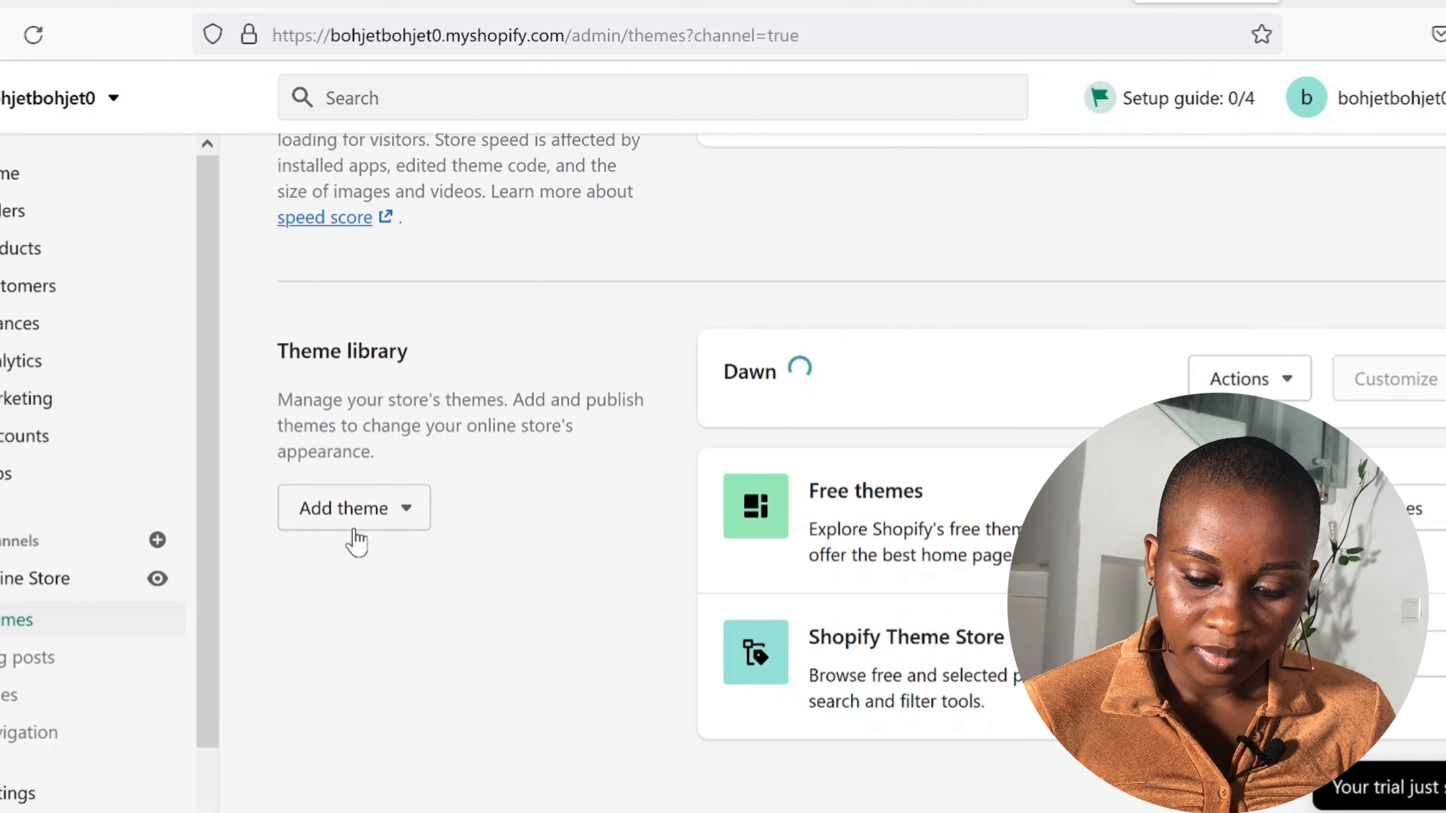
pyautogui.click(365, 521)
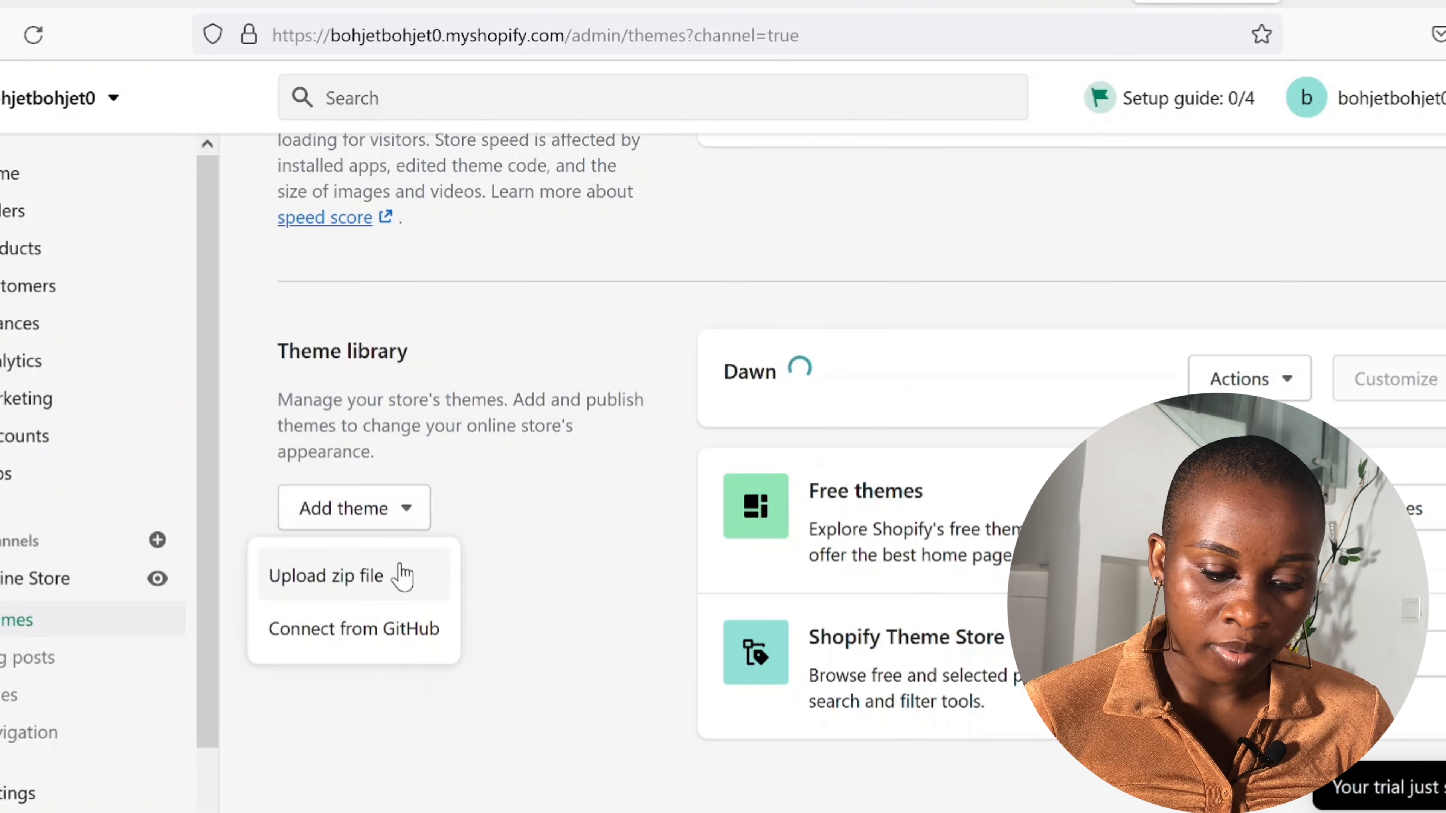
pyautogui.click(368, 583)
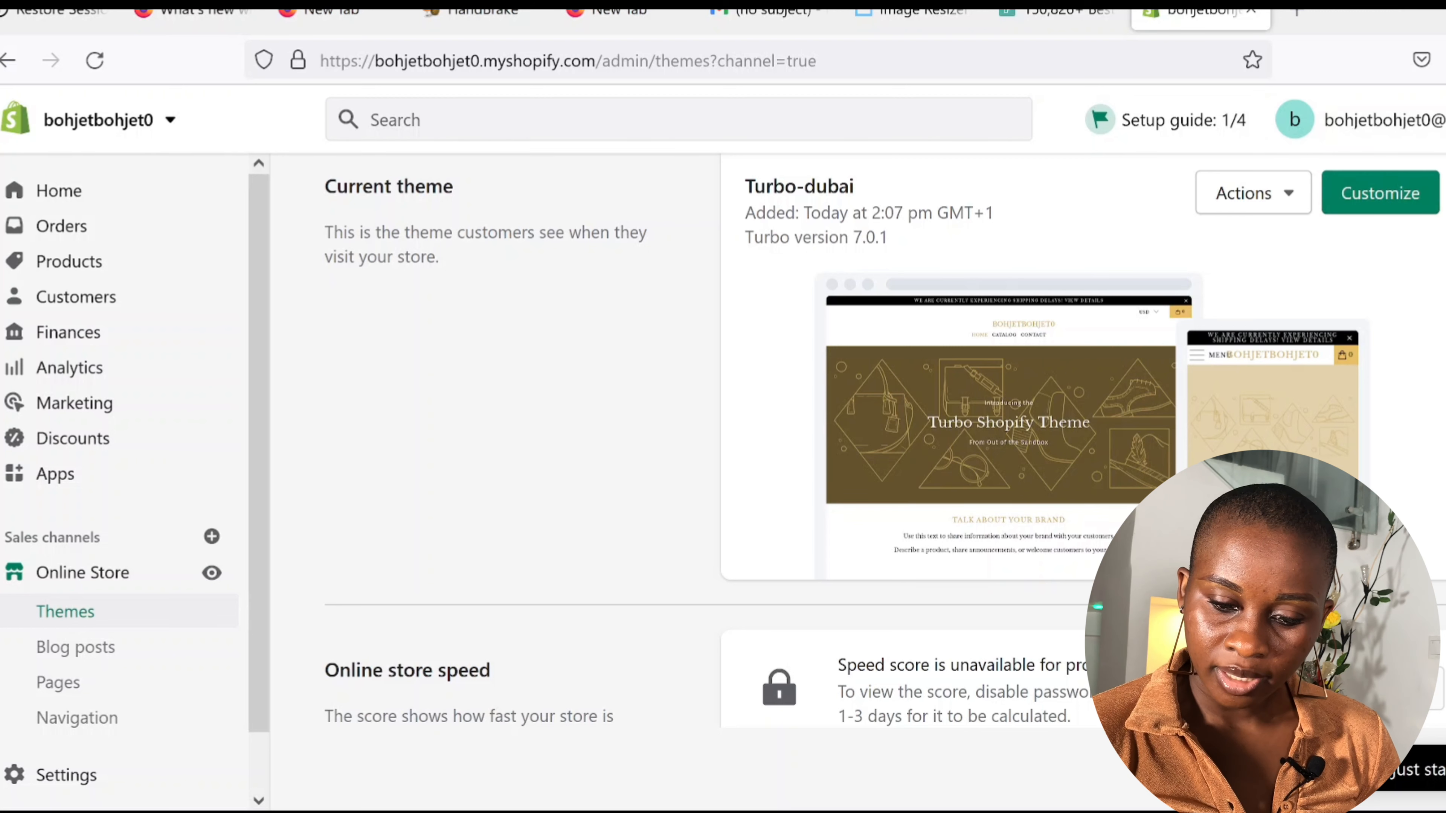
pyautogui.scroll(3, 884, 442)
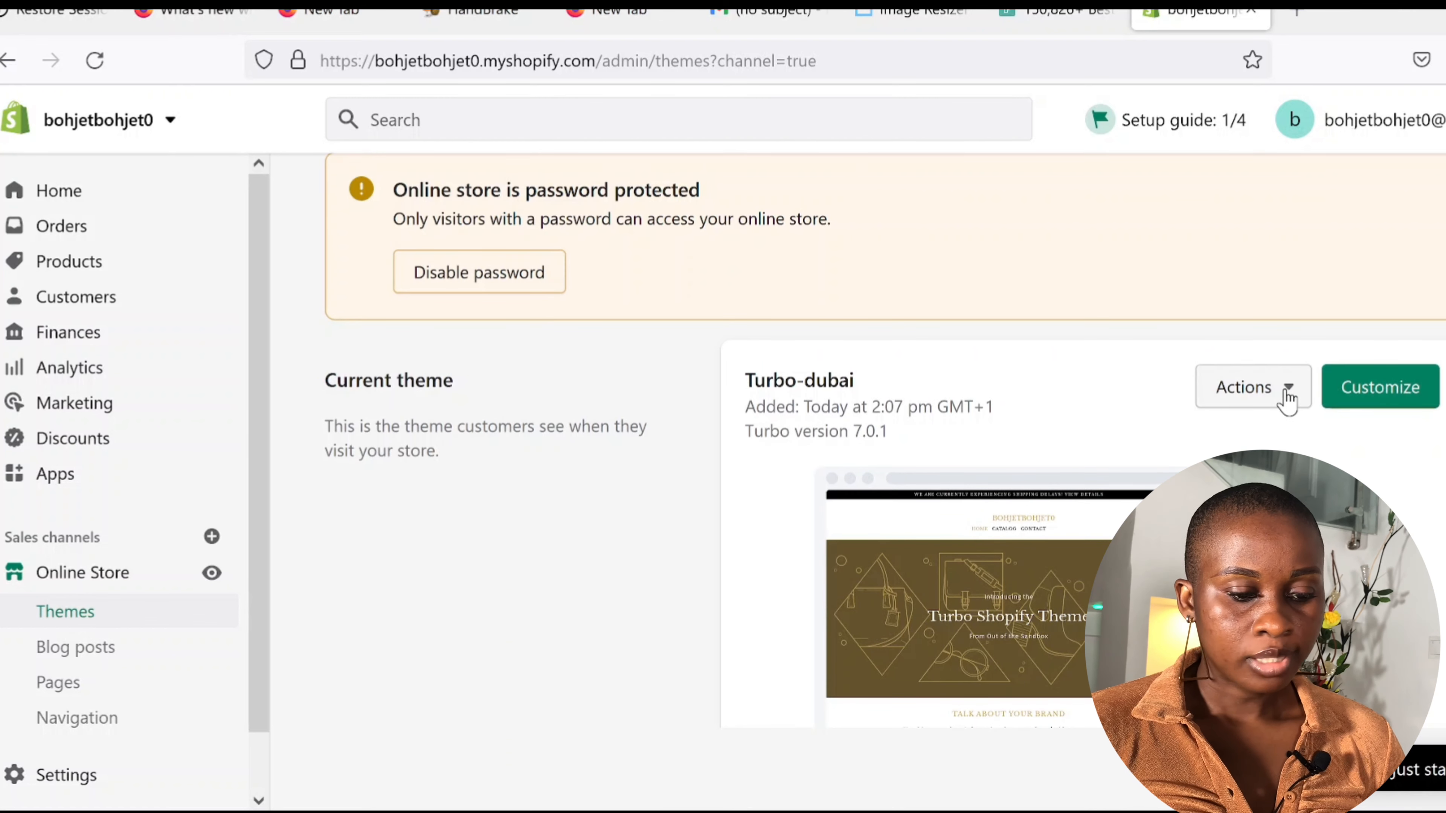
pyautogui.click(1366, 399)
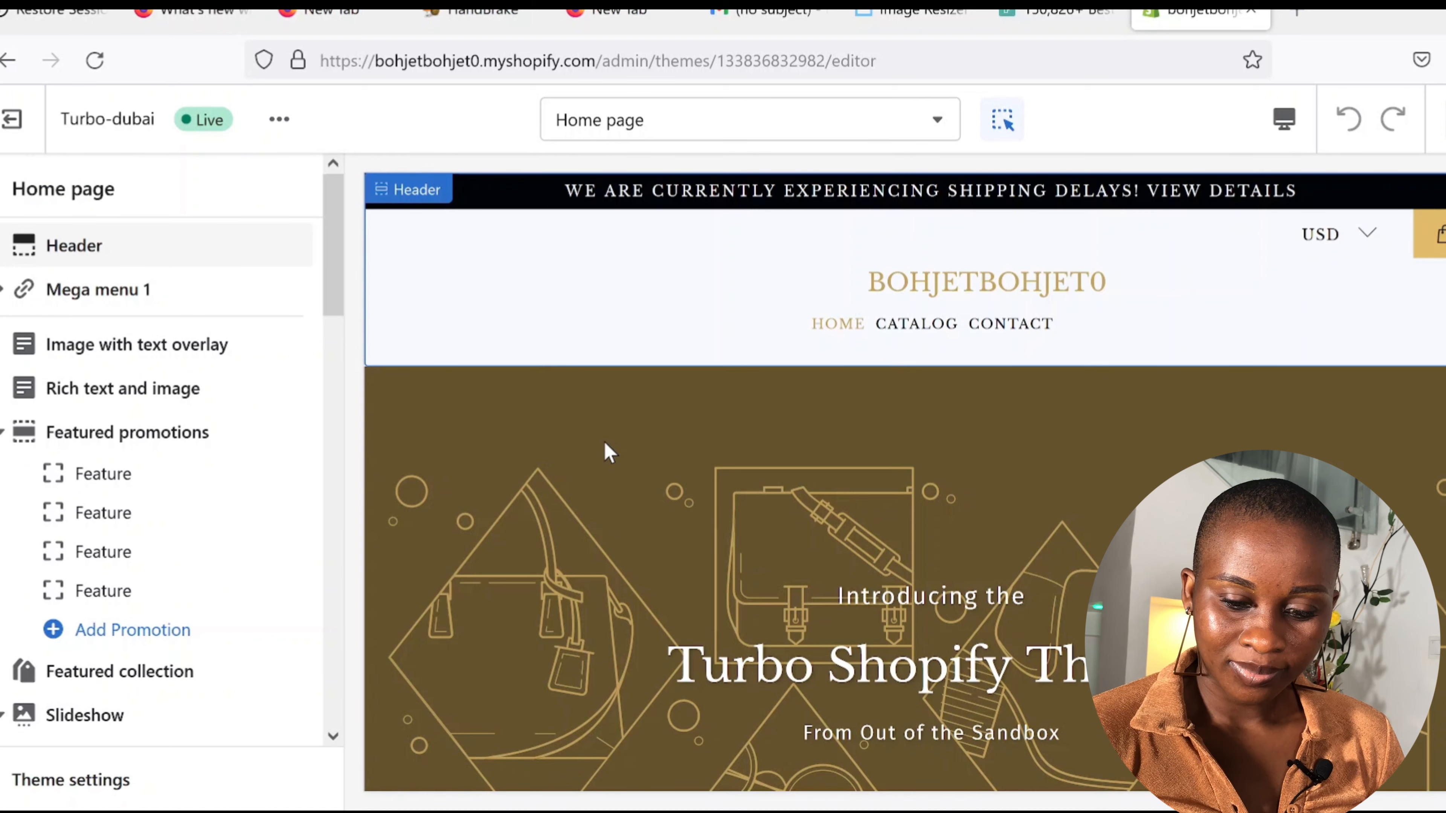
# Step: Turn off section outlining and scroll through the default home page sections
pyautogui.click(1000, 128)
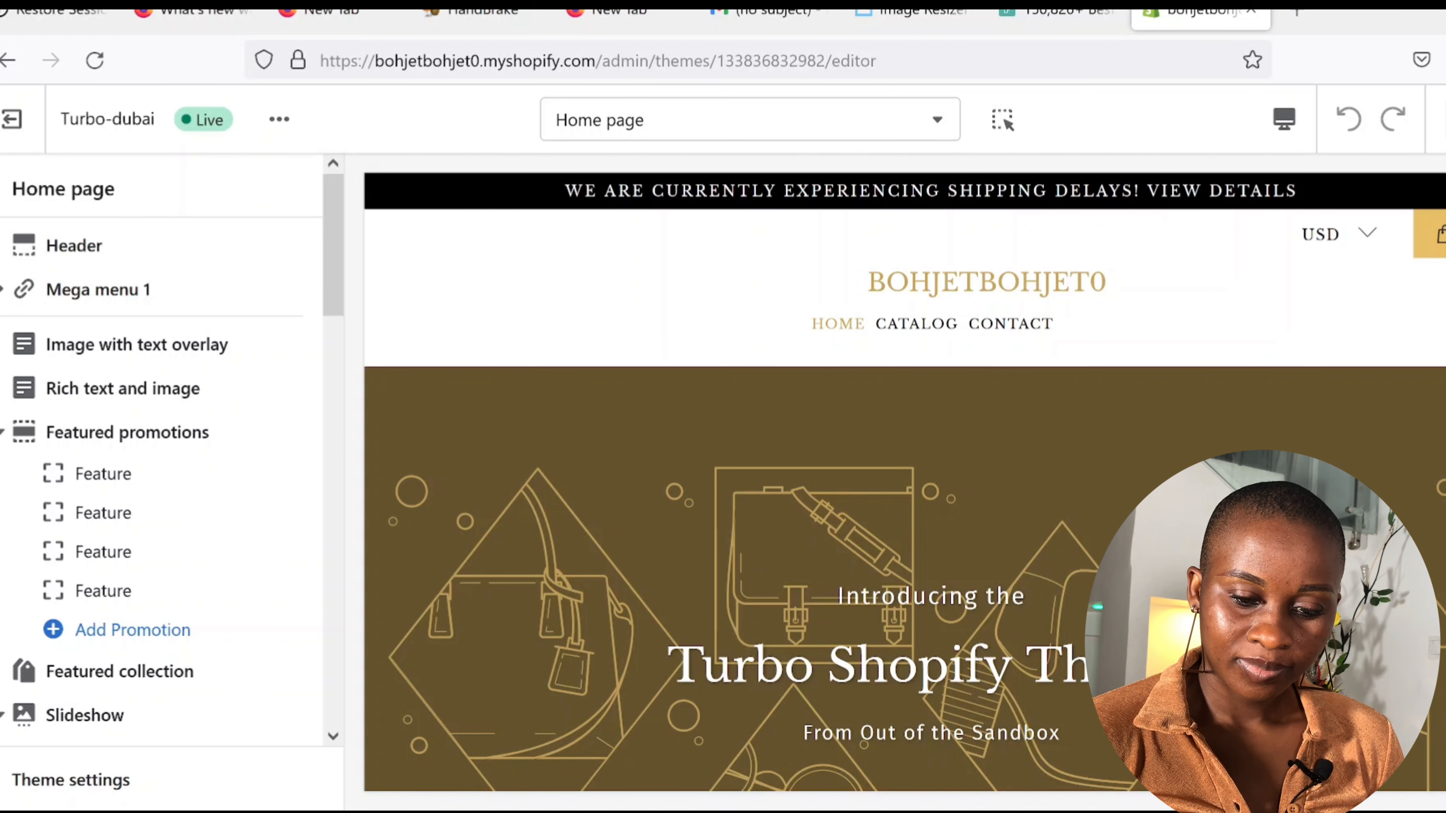
pyautogui.scroll(-5, 905, 482)
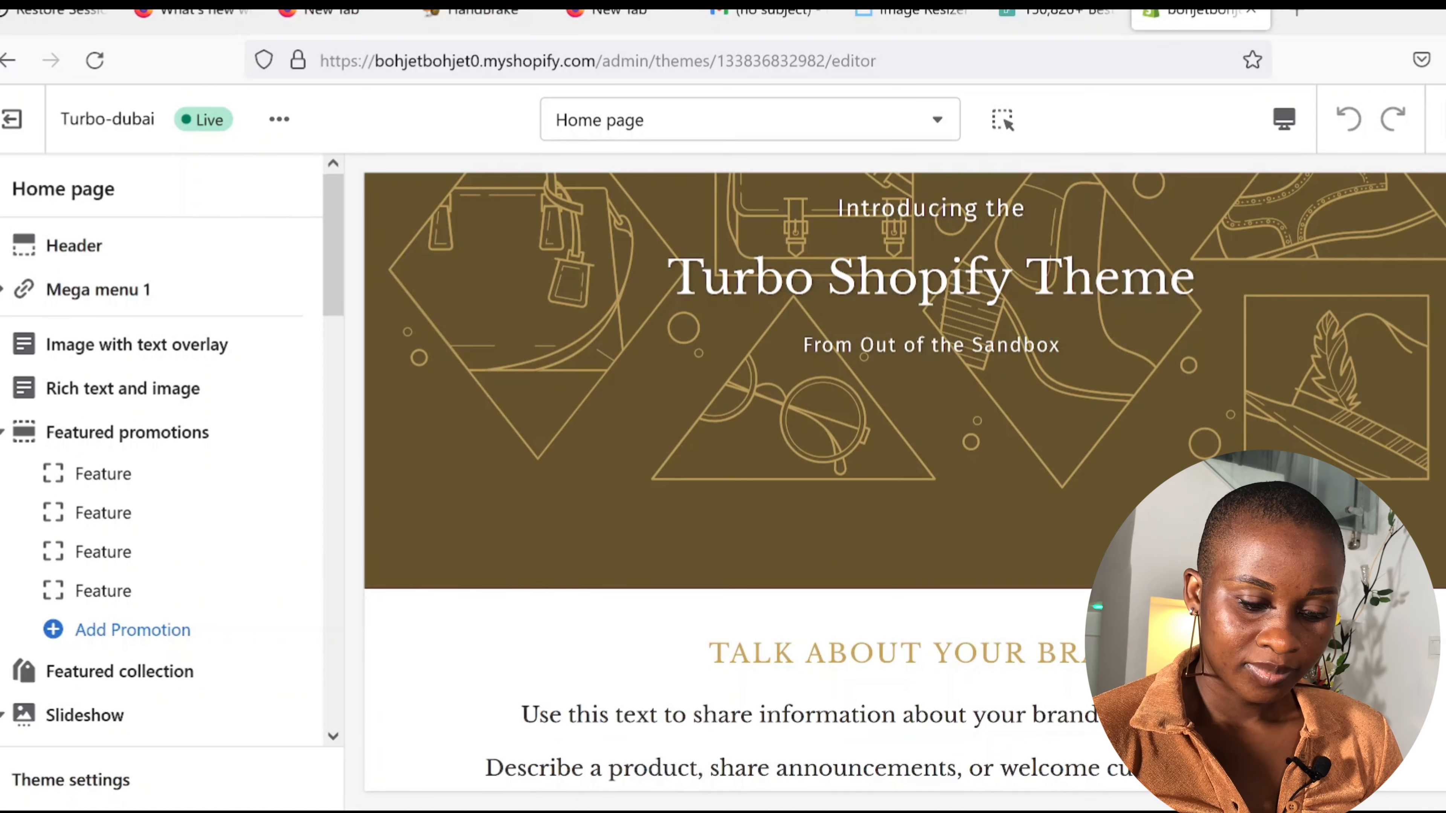
pyautogui.scroll(-7, 905, 482)
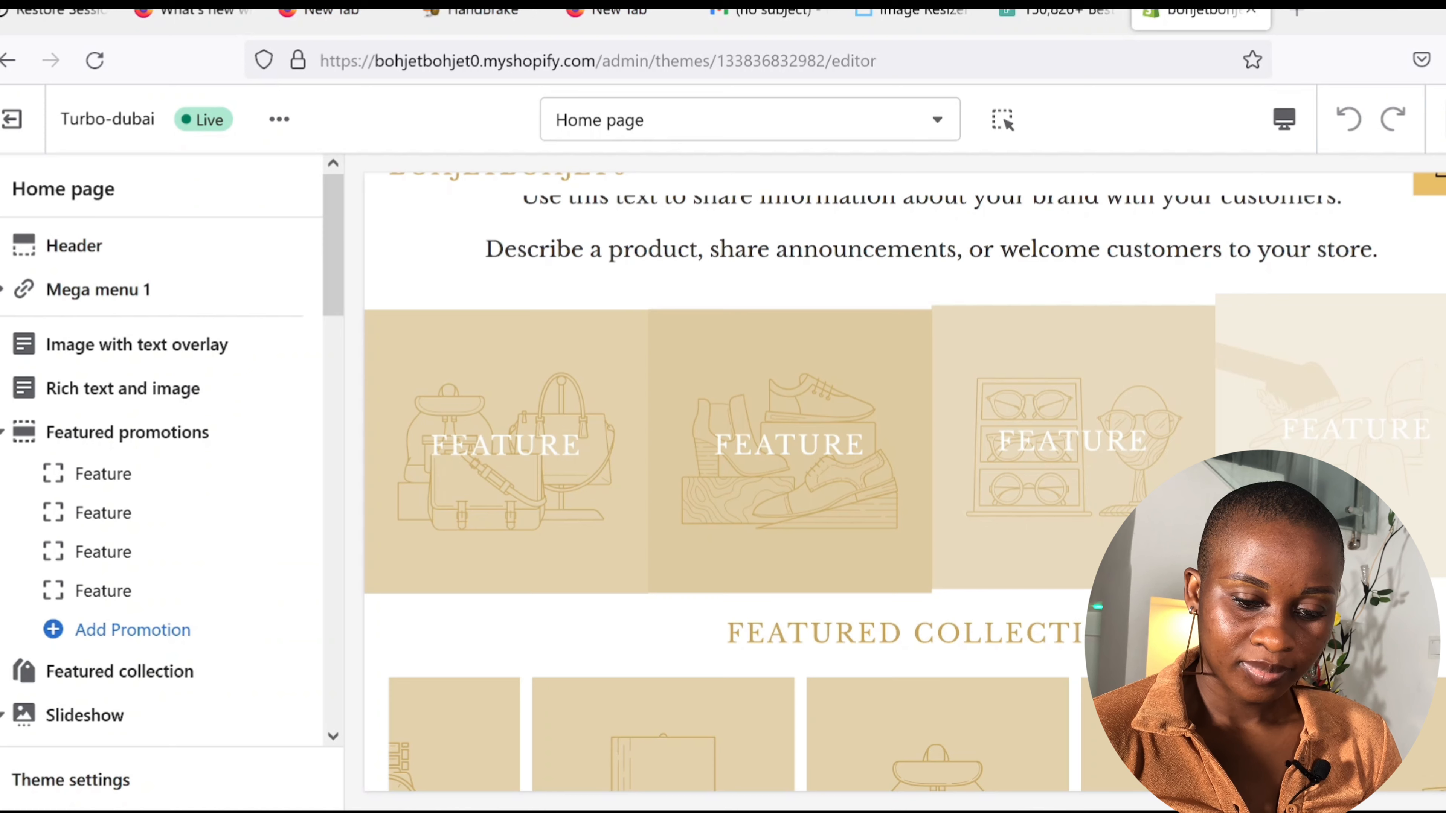
pyautogui.scroll(12, 905, 482)
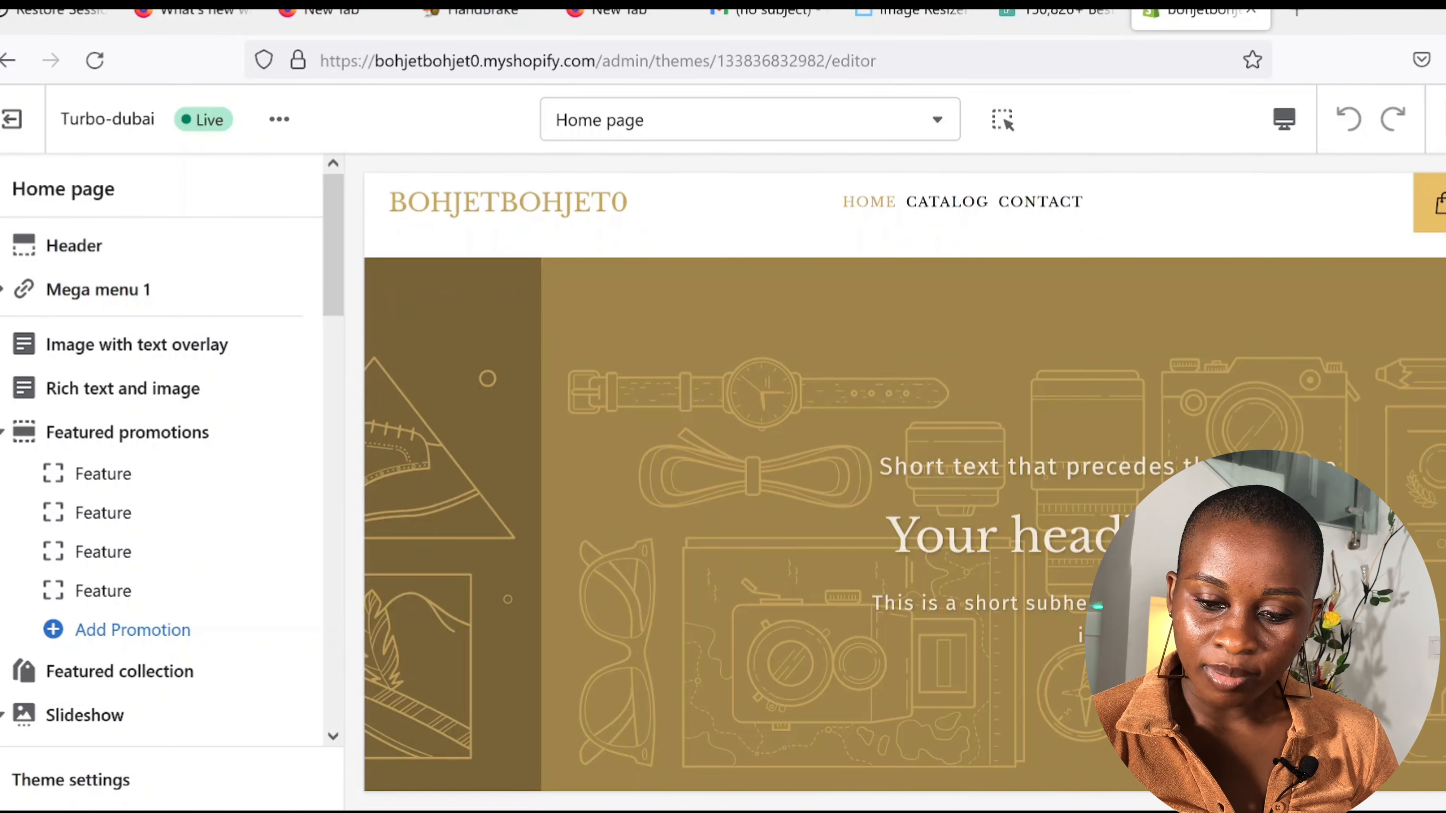
pyautogui.scroll(-10, 905, 482)
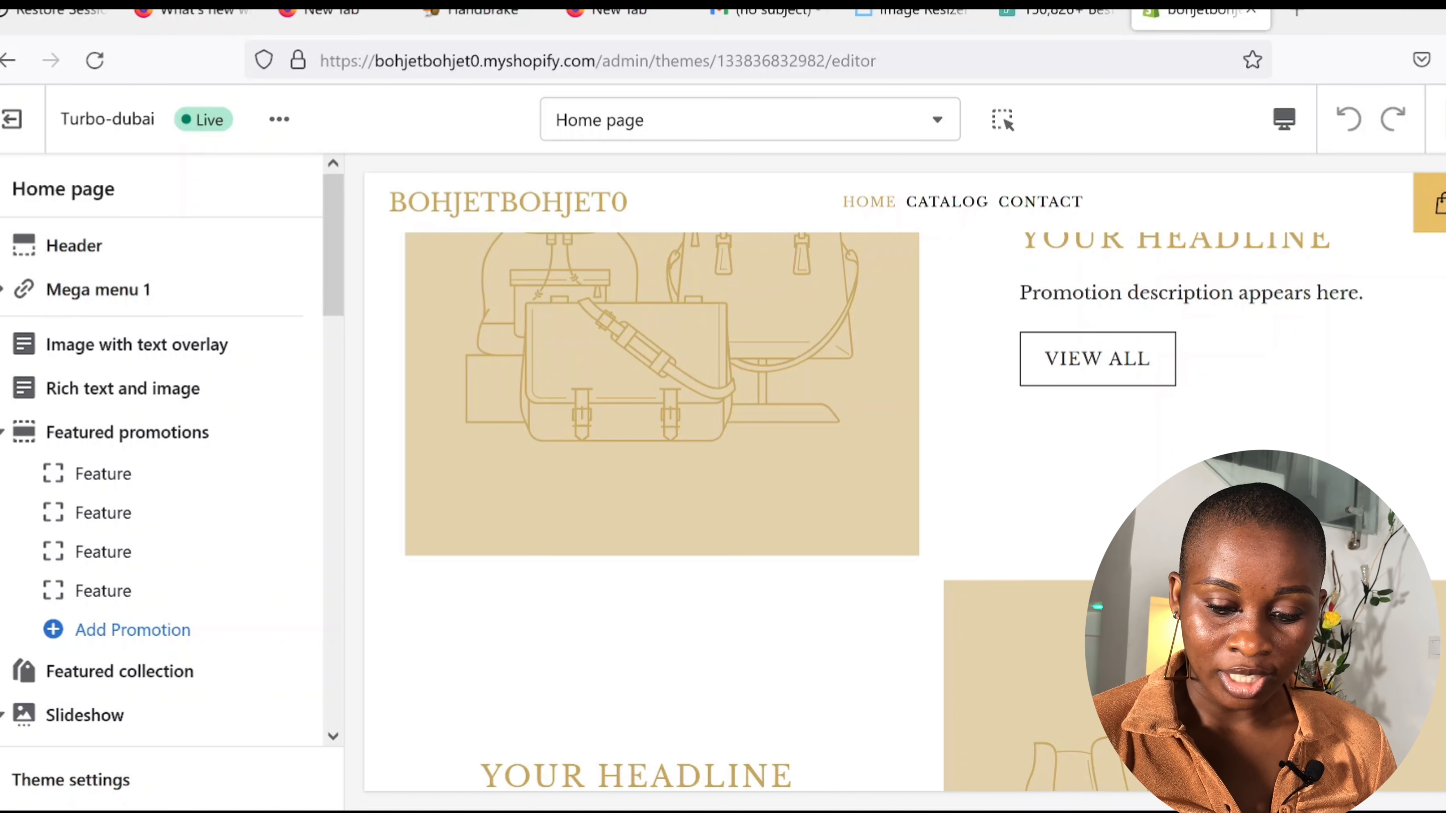
pyautogui.scroll(10, 905, 482)
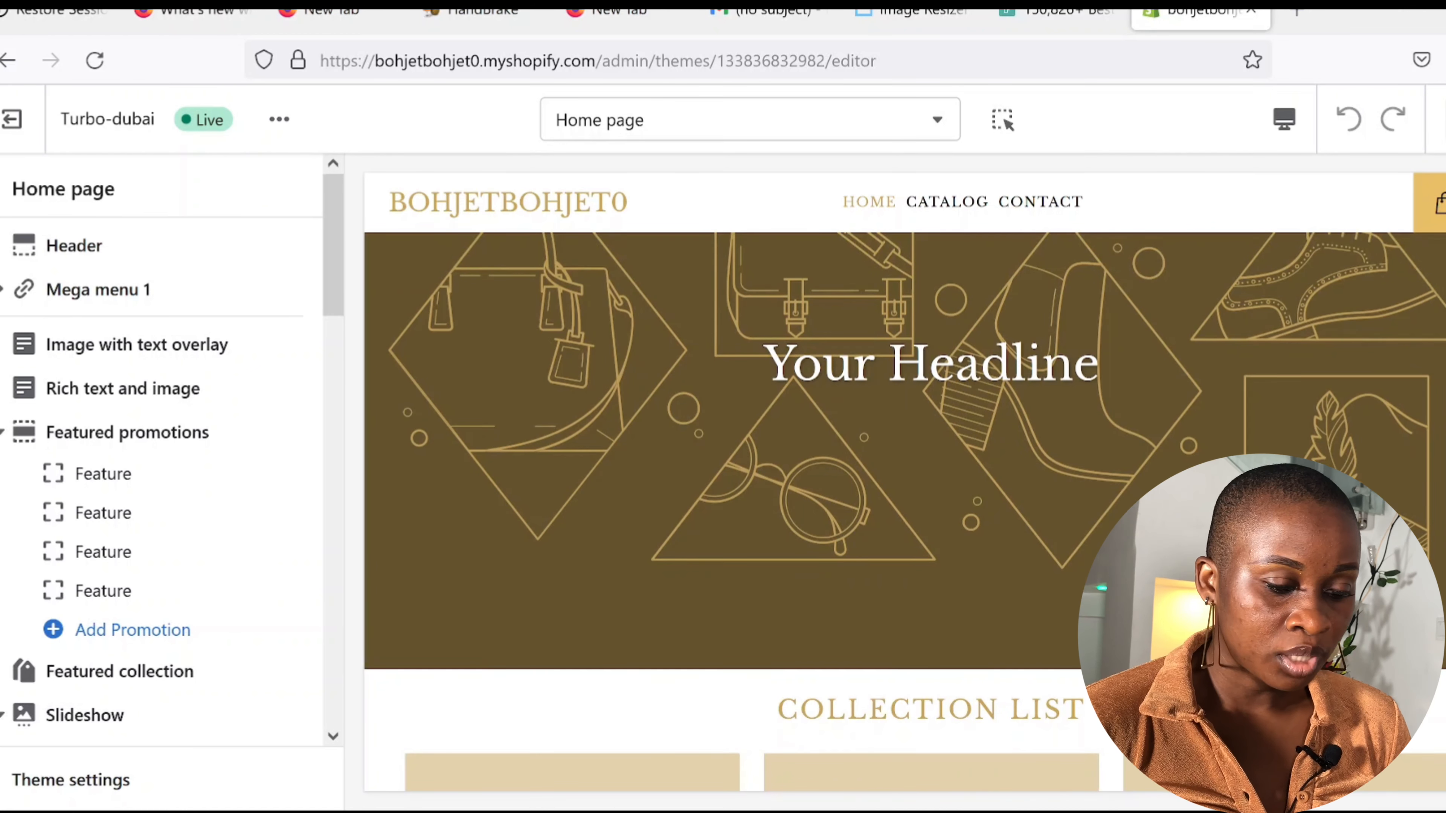
pyautogui.scroll(-10, 905, 482)
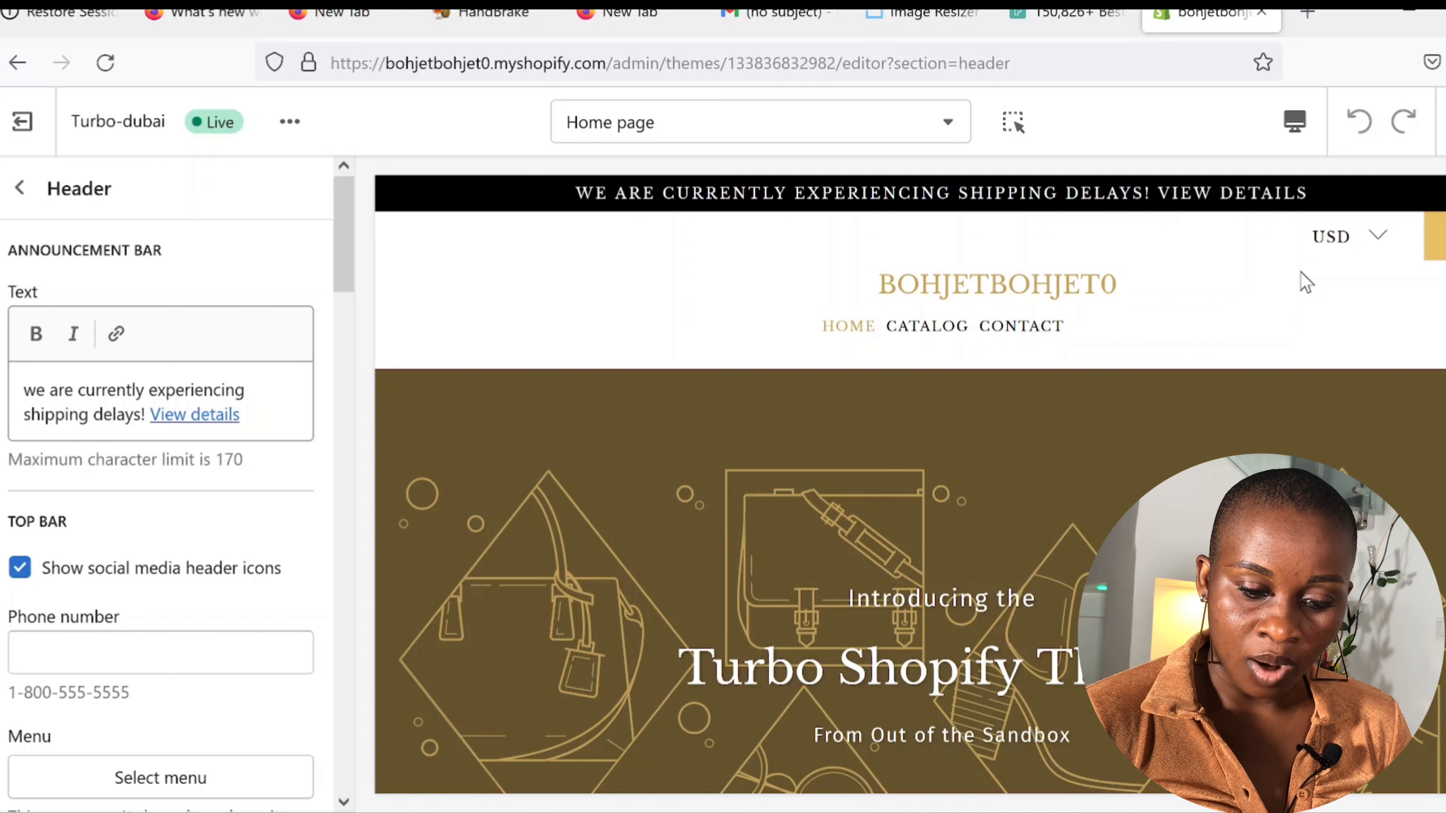
# Step: Make the announcement bar advertise free worldwide shipping and hide the language and currency selectors
pyautogui.click(239, 414)
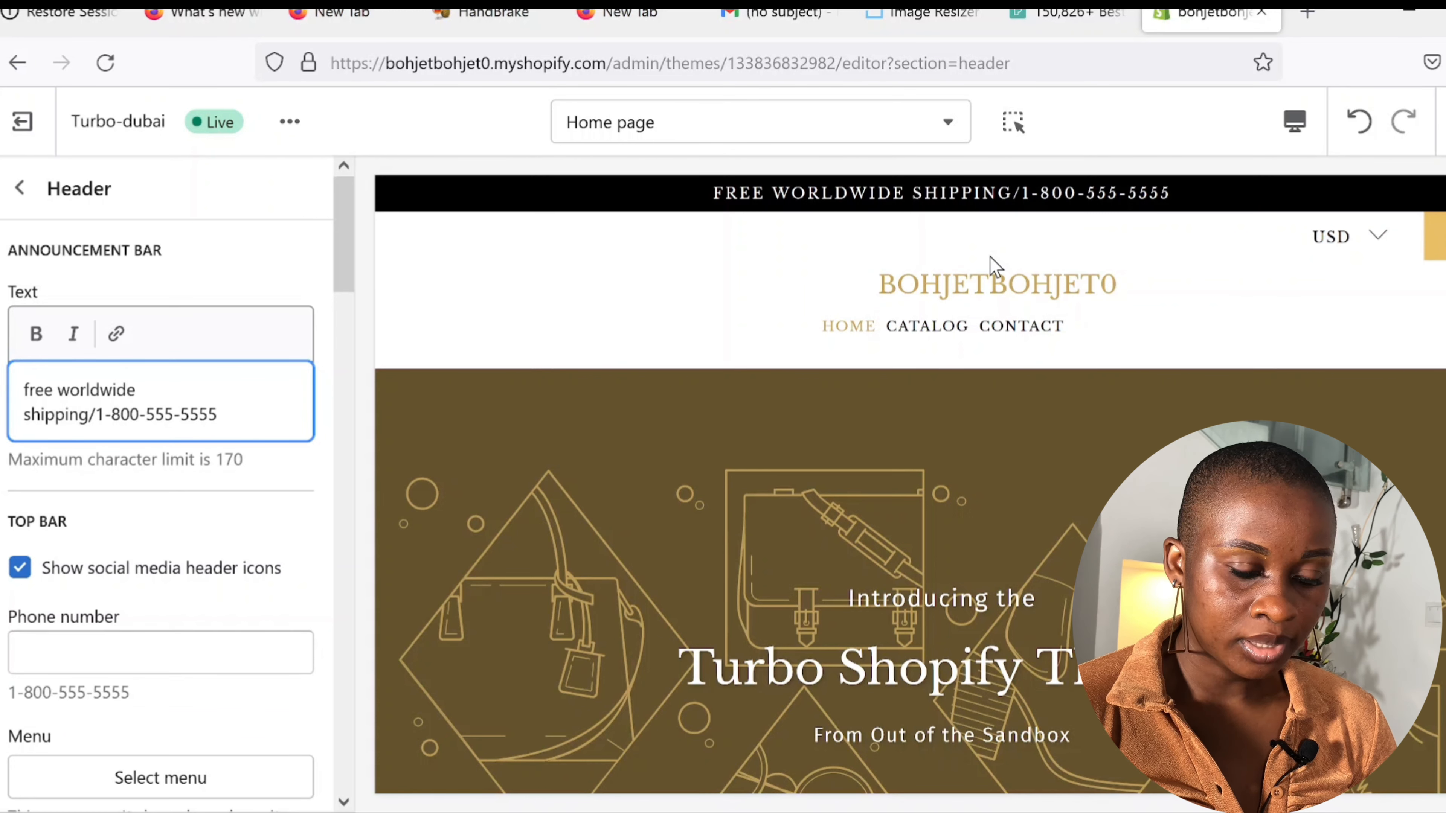
pyautogui.scroll(-2, 291, 673)
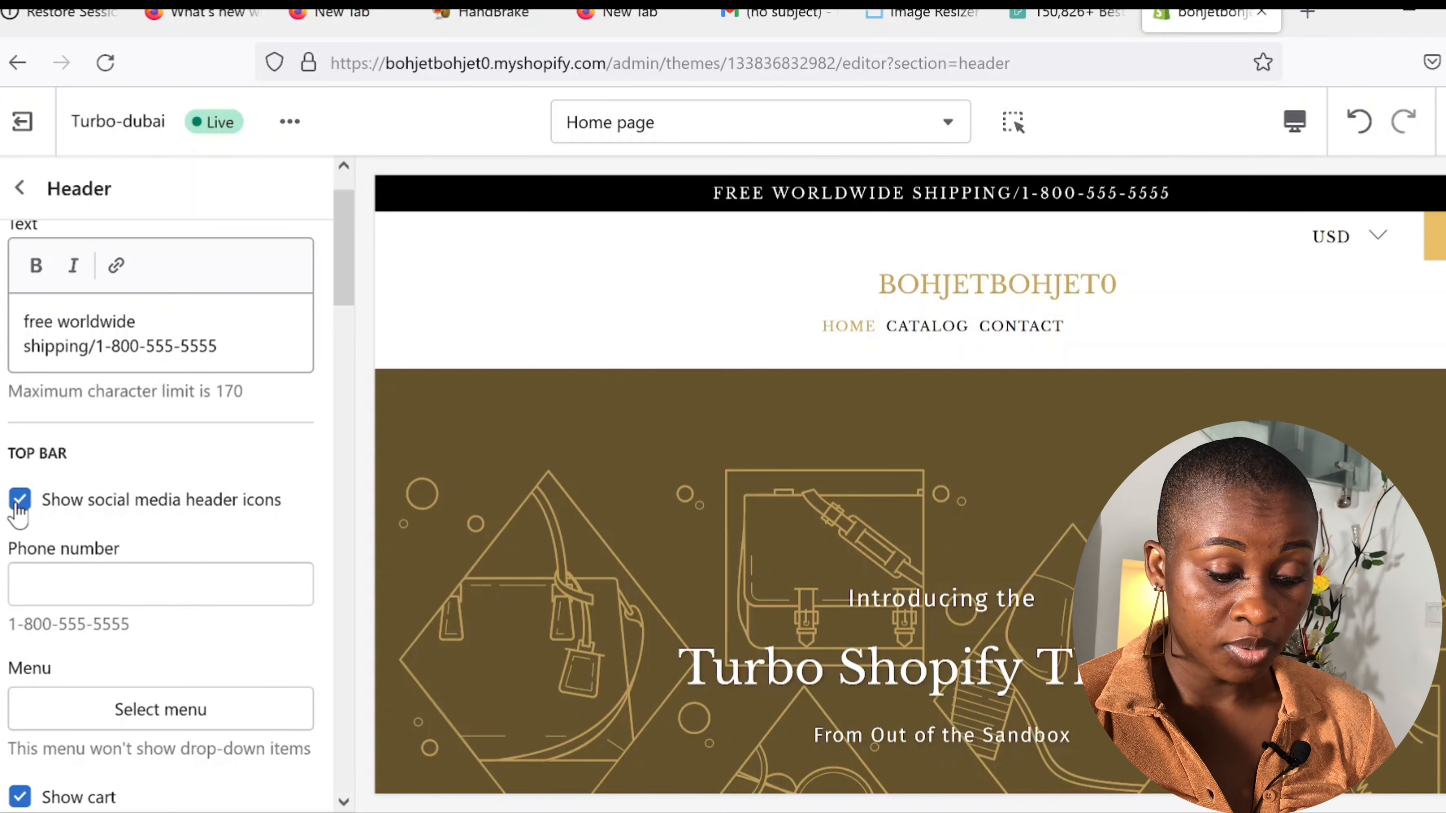
pyautogui.scroll(-10, 343, 804)
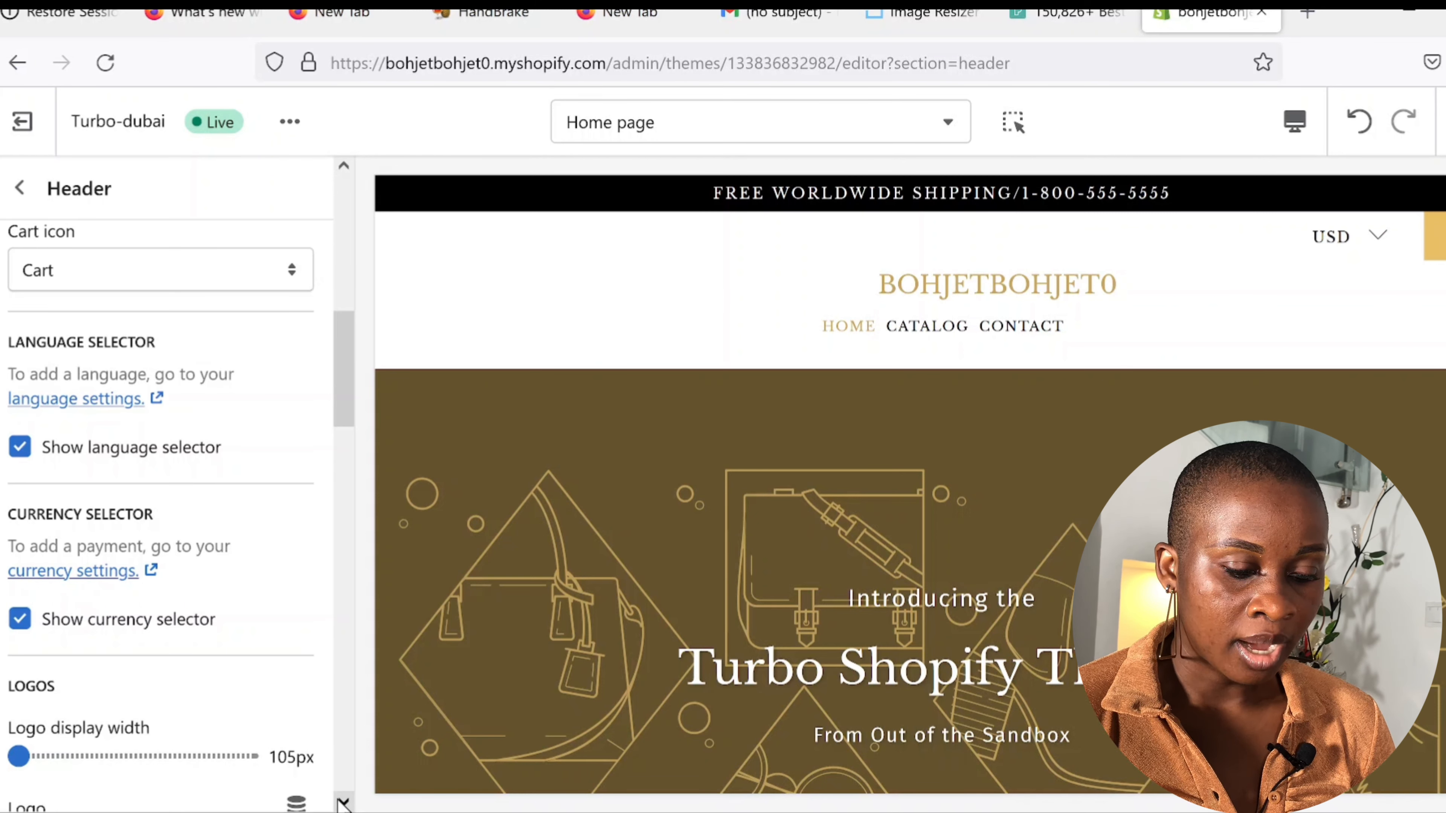
pyautogui.click(19, 447)
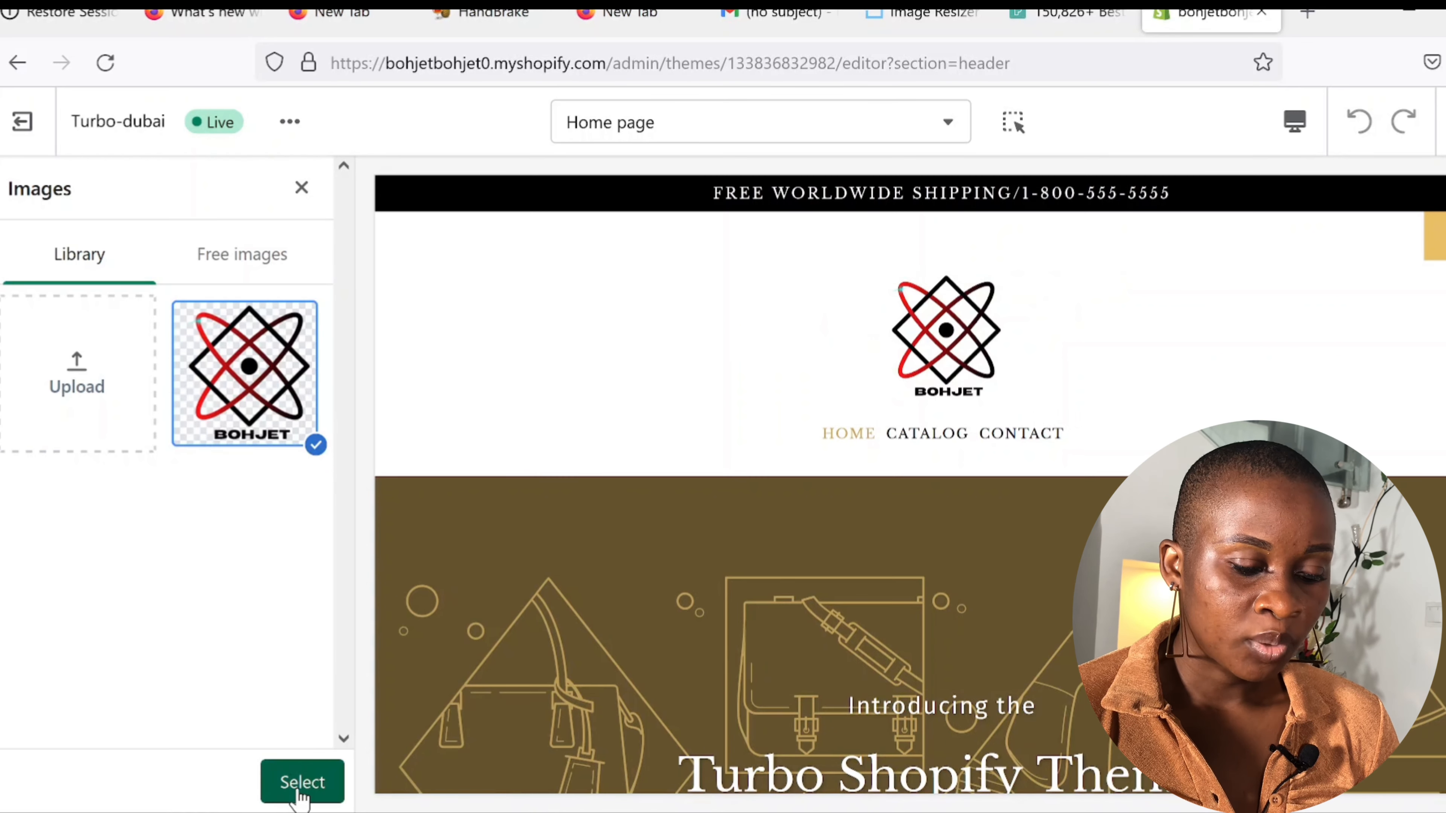
pyautogui.click(297, 785)
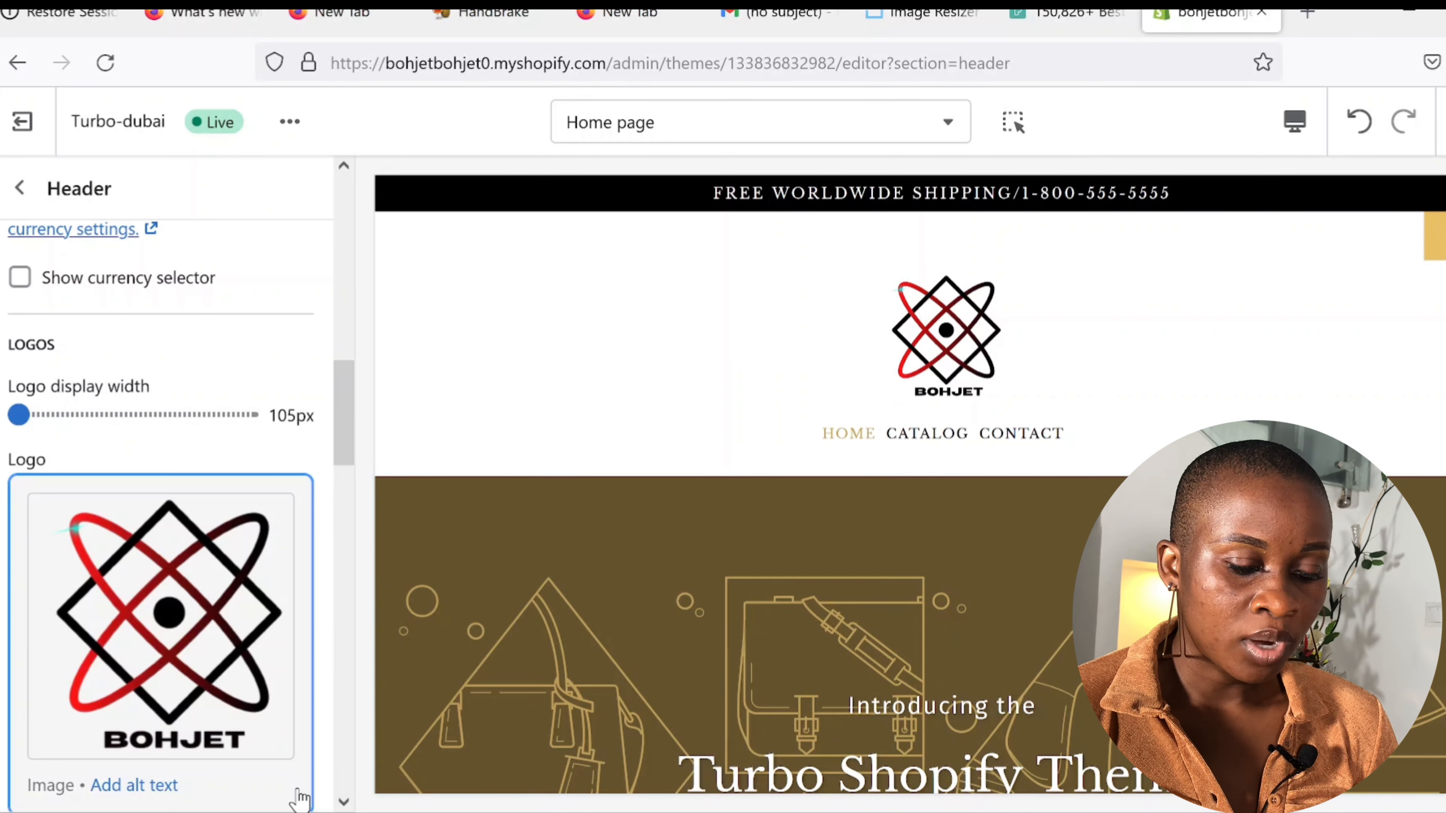
# Step: Set the logo display width to 125px and confirm the BOHJET logo image
pyautogui.click(343, 804)
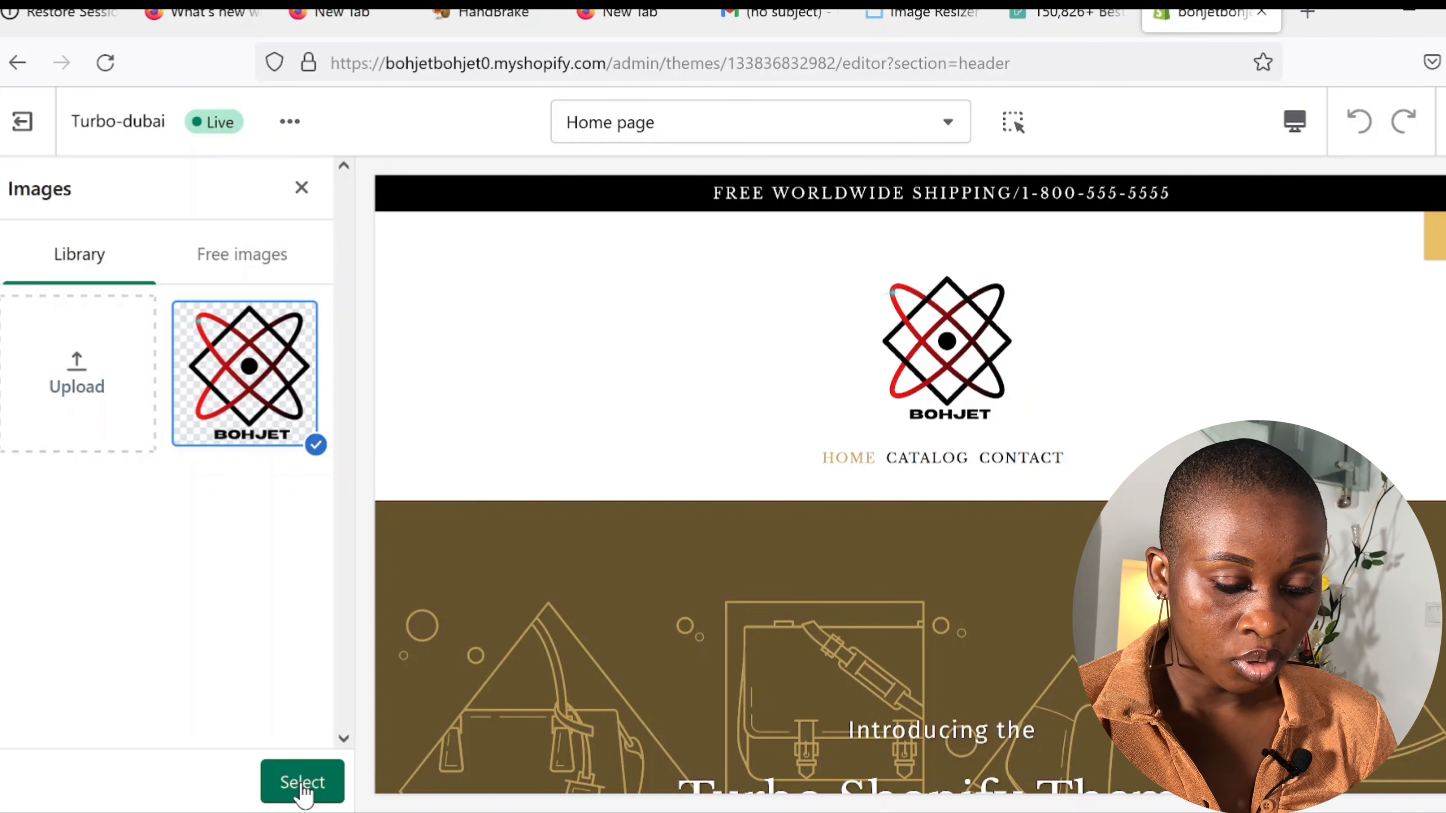
pyautogui.click(304, 786)
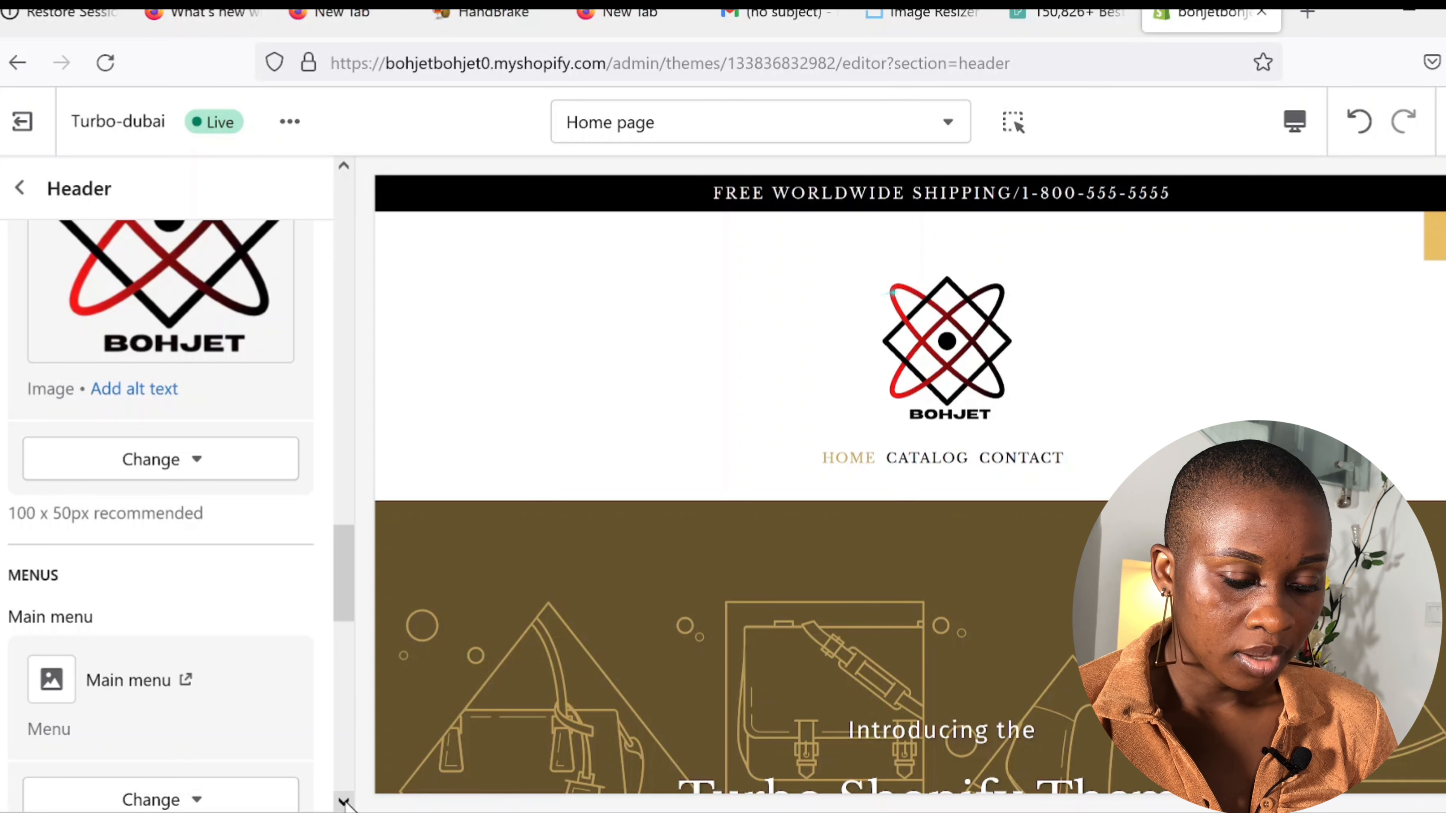
# Step: Remove the main menu from the header and review the layout options below it
pyautogui.scroll(-5, 345, 801)
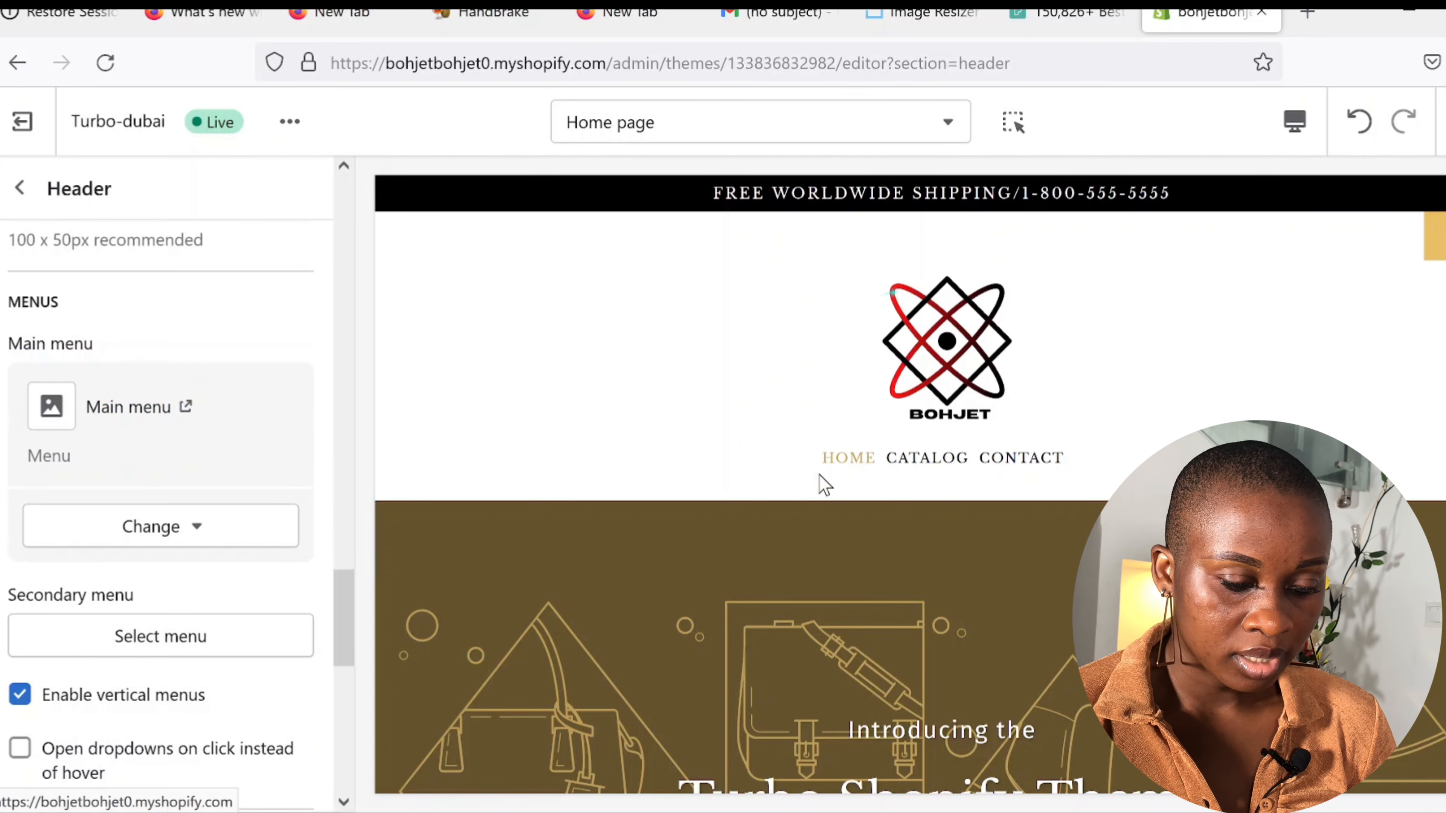
pyautogui.click(183, 545)
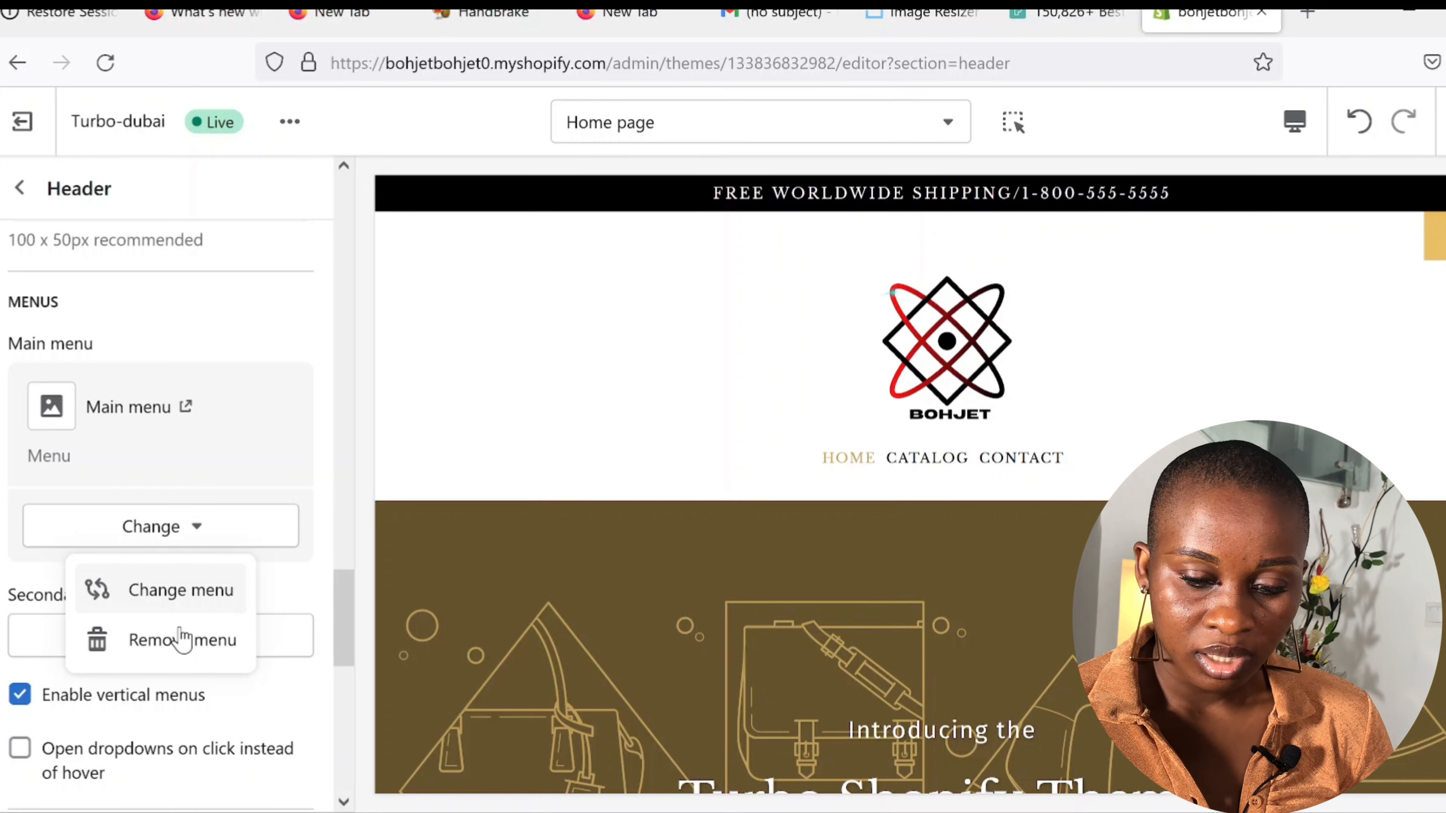
pyautogui.click(181, 639)
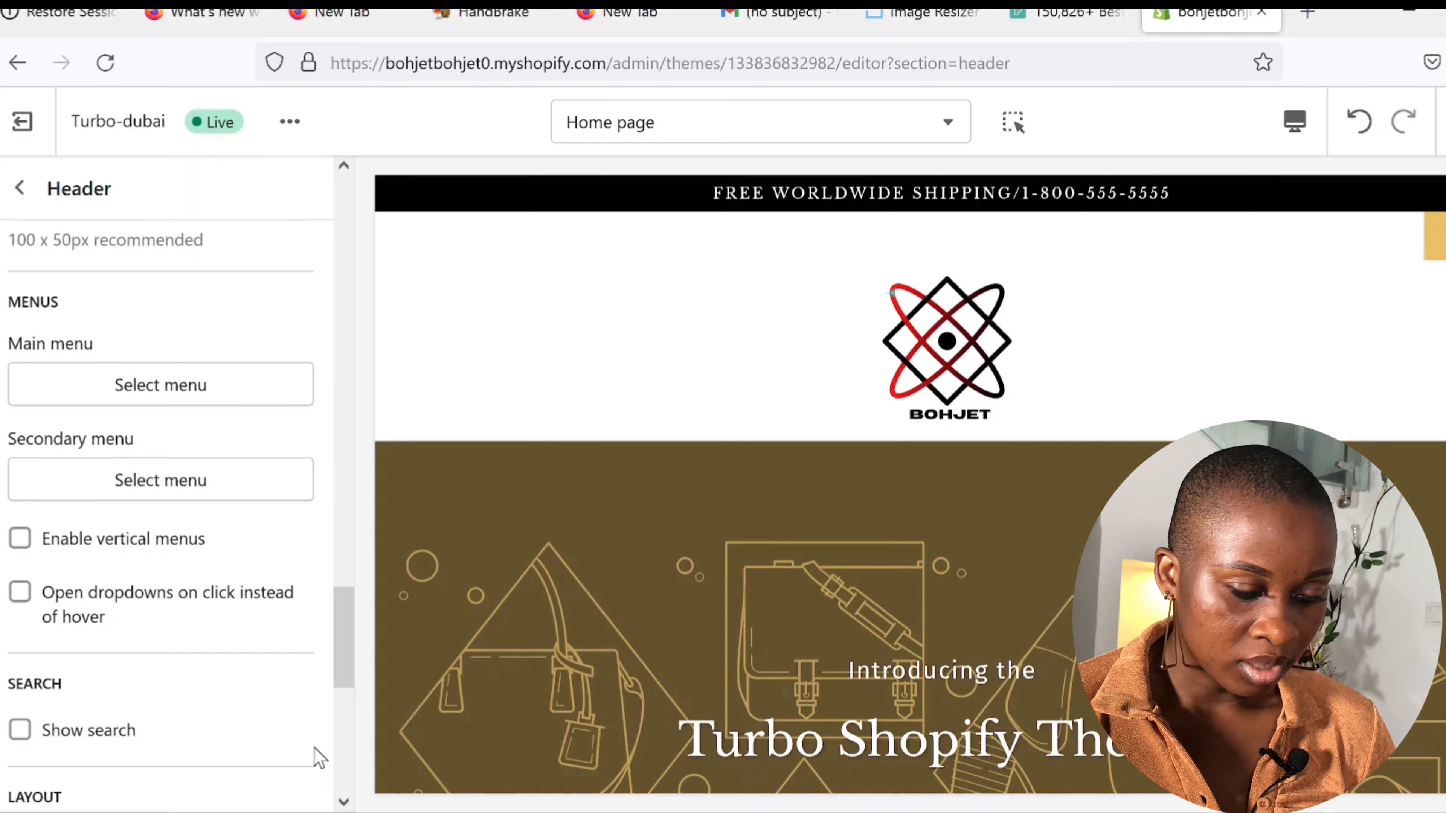
pyautogui.scroll(-10, 319, 757)
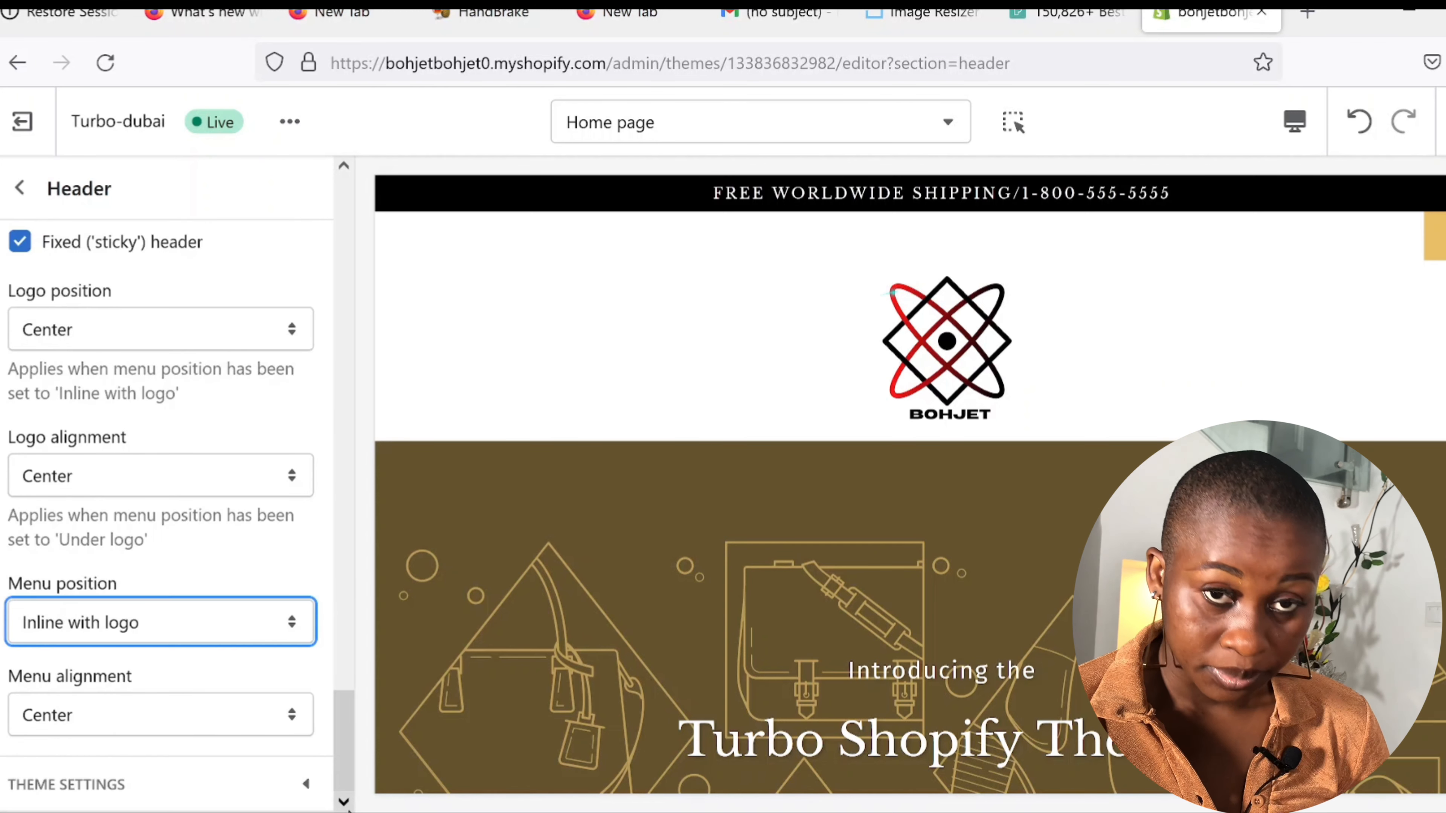
pyautogui.click(340, 803)
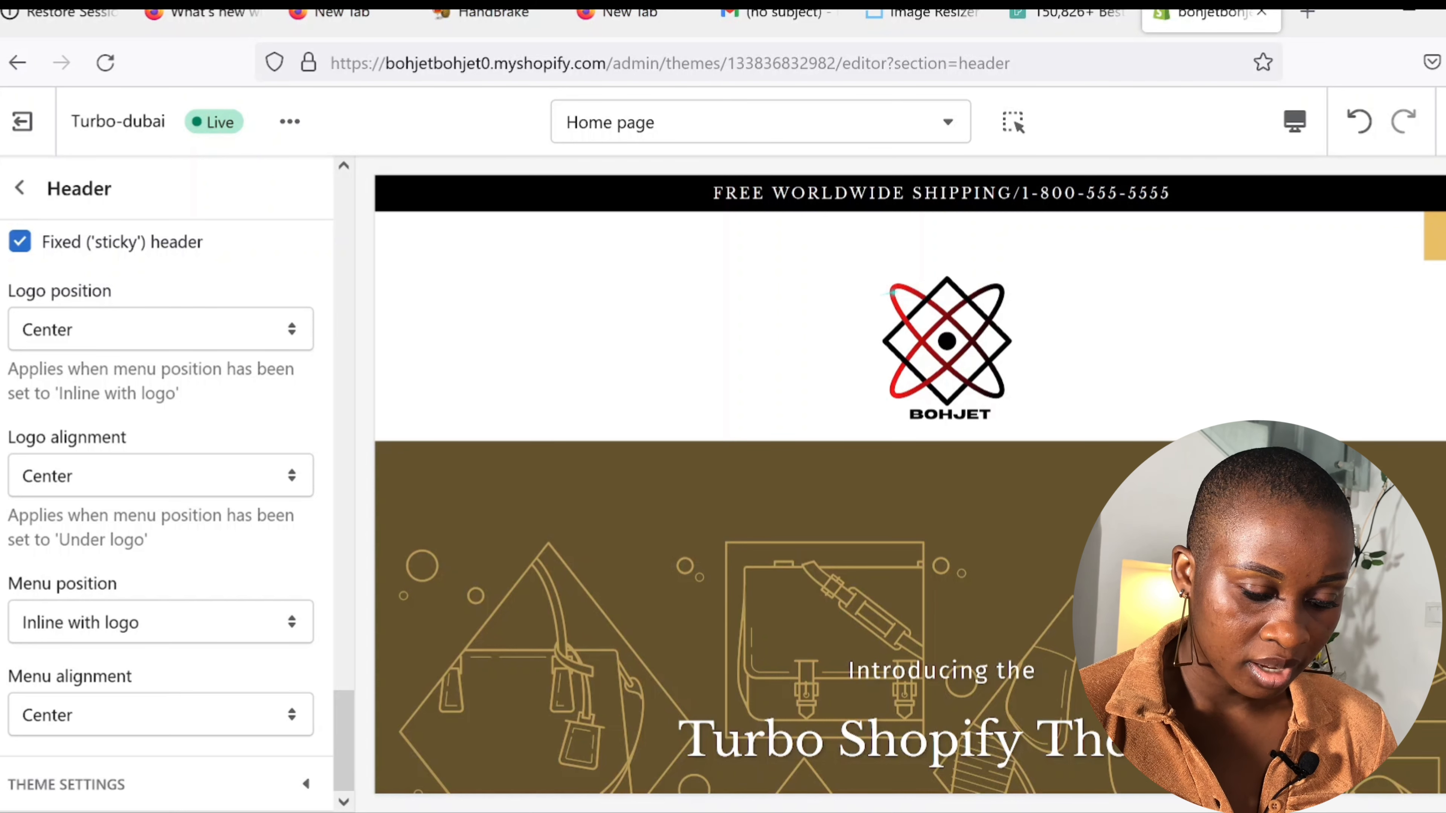
# Step: Uncheck the solid menu background color so the BOHJET logo overlays the banner
pyautogui.scroll(5, 17, 547)
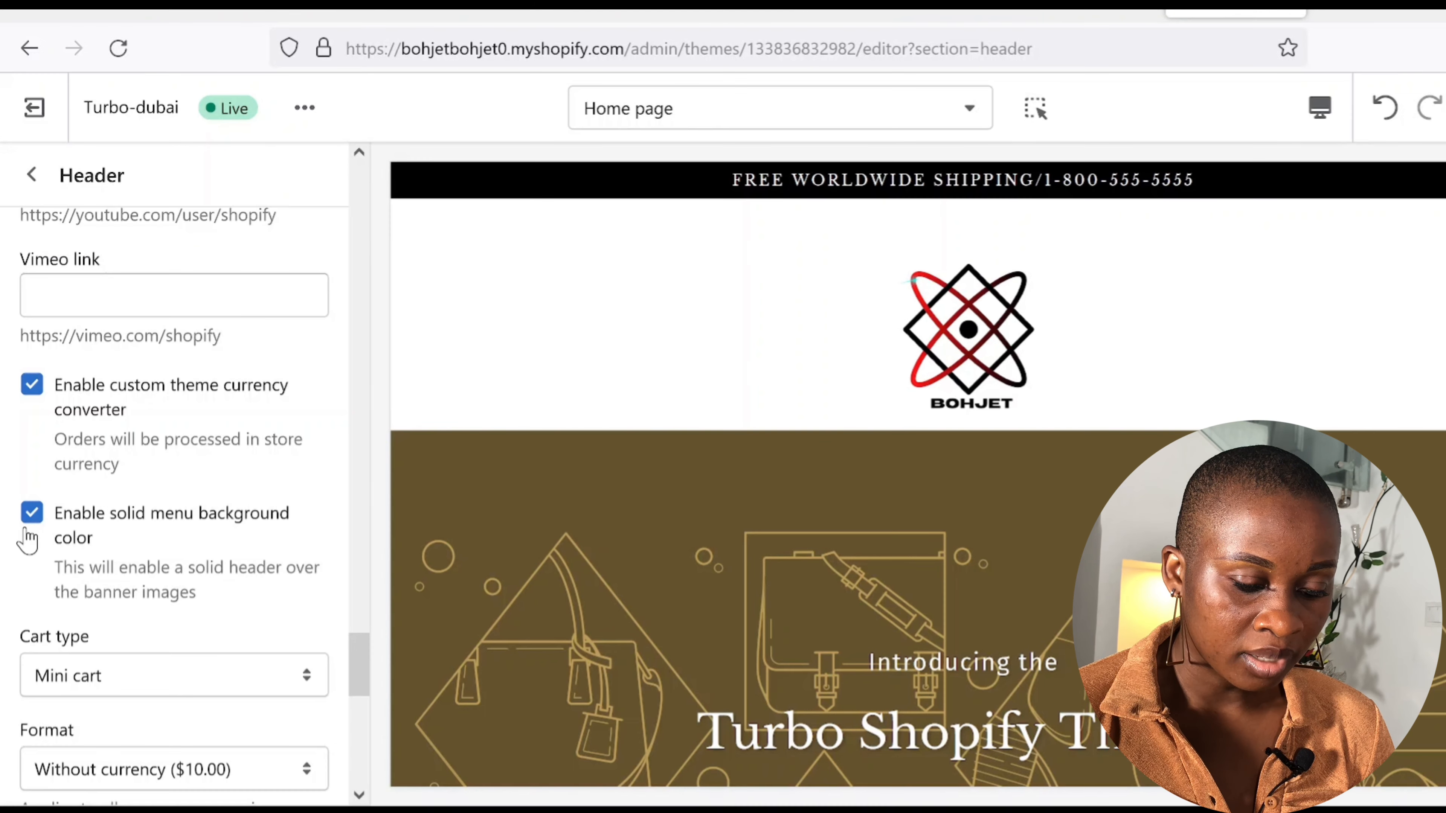
pyautogui.click(32, 513)
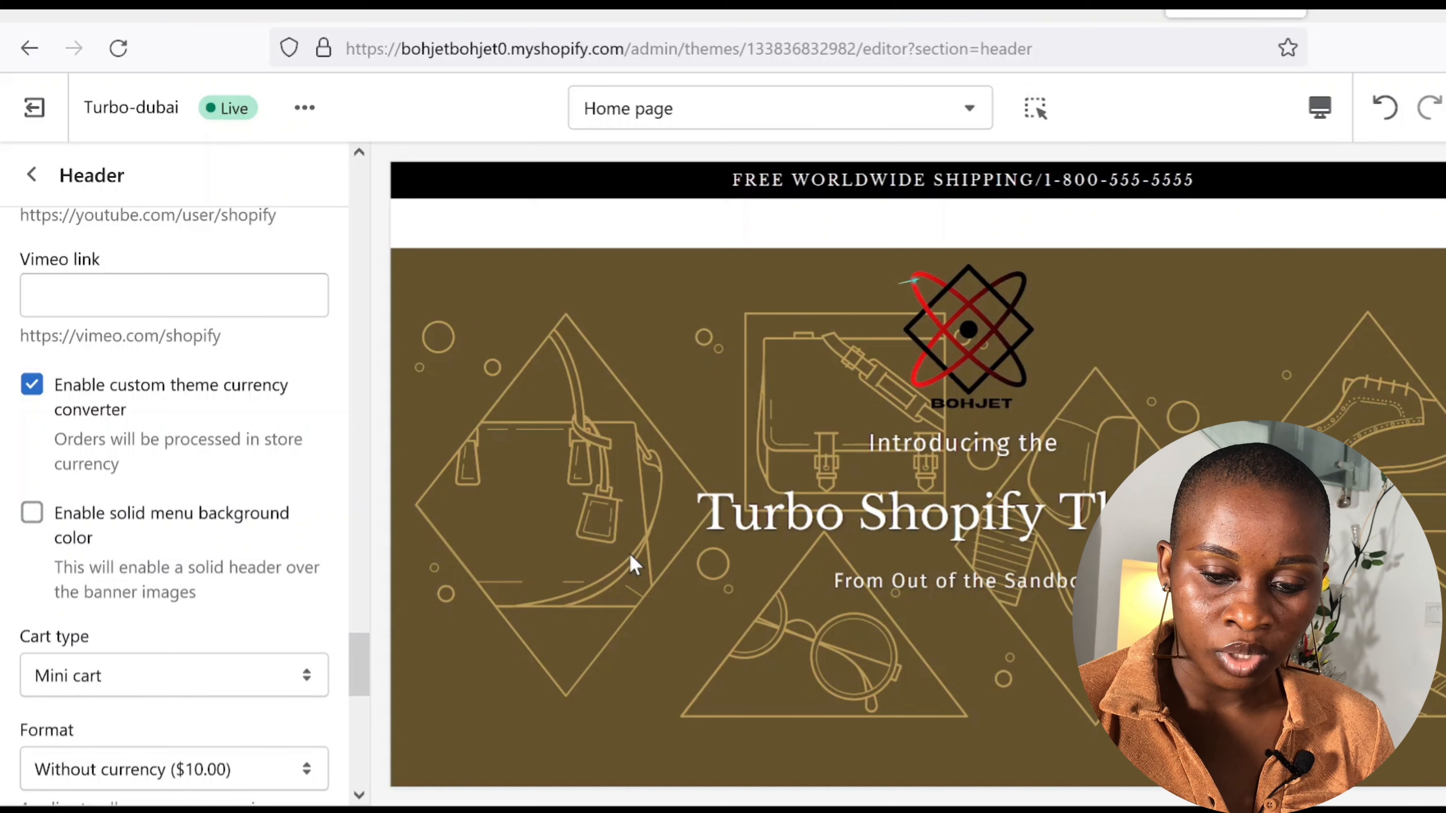
# Step: Save the 50% OFF overlay banner edits and open the Featured collection settings
pyautogui.scroll(-3, 171, 501)
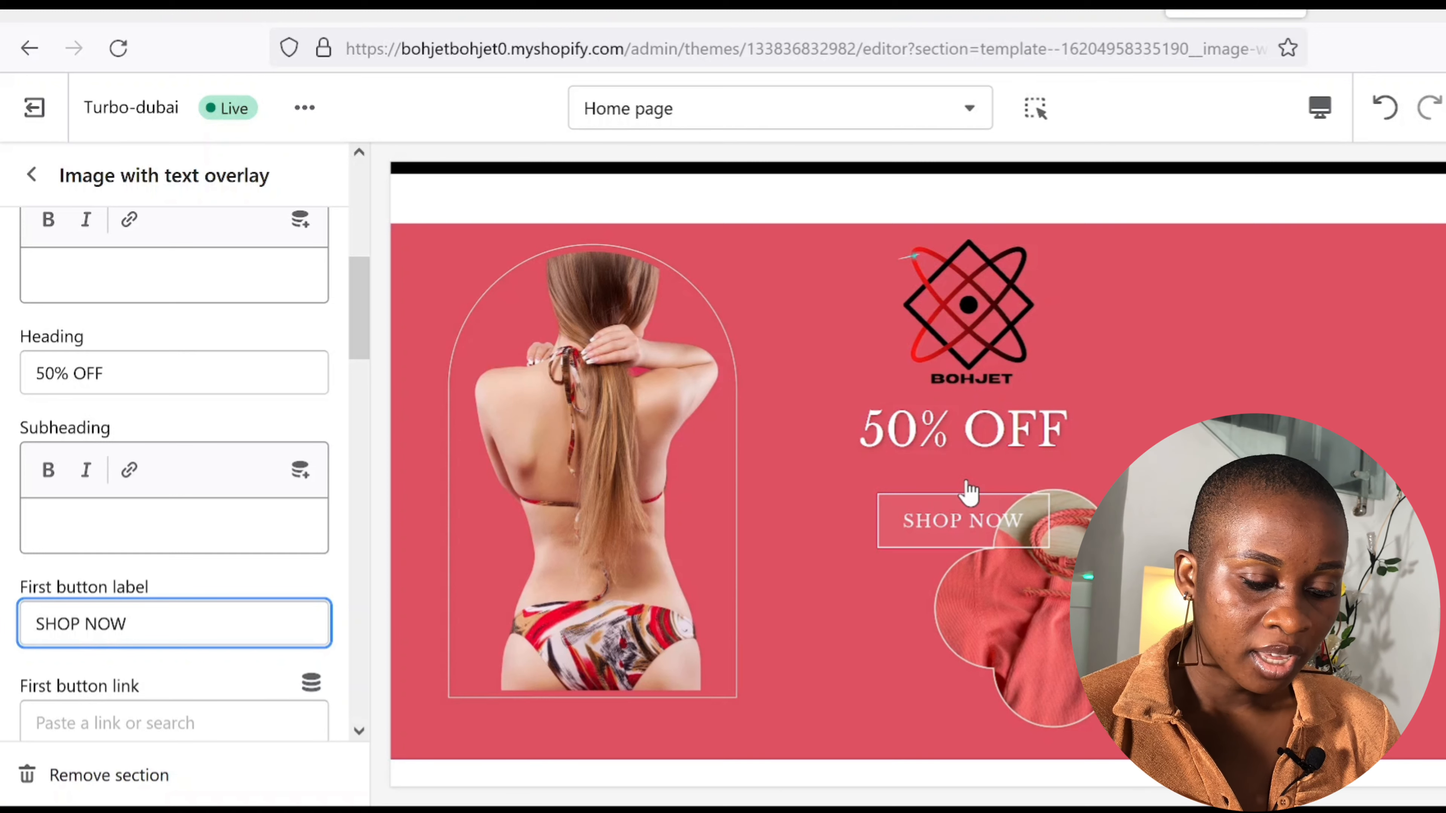
pyautogui.scroll(-15, 159, 542)
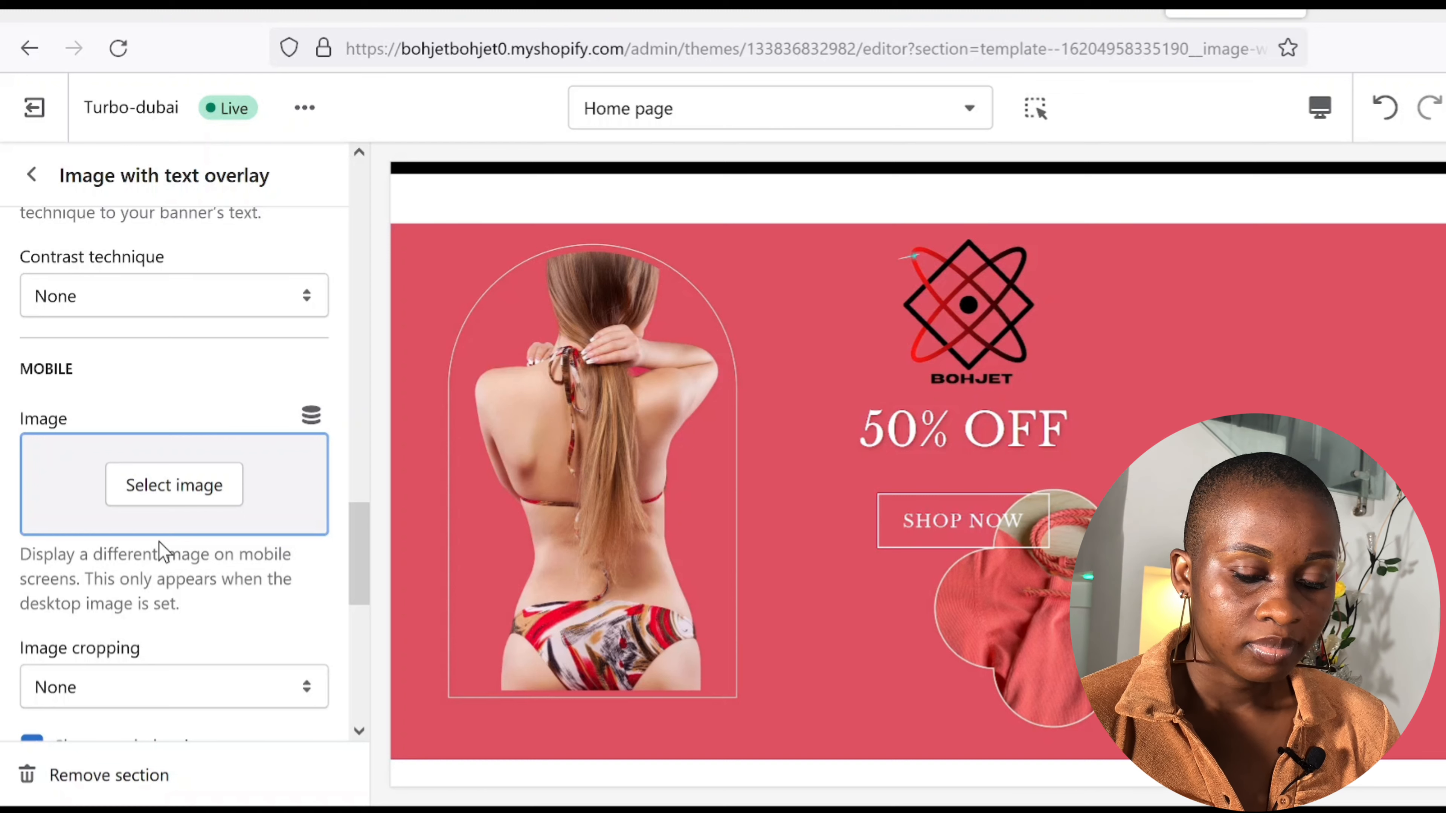
pyautogui.scroll(-5, 159, 542)
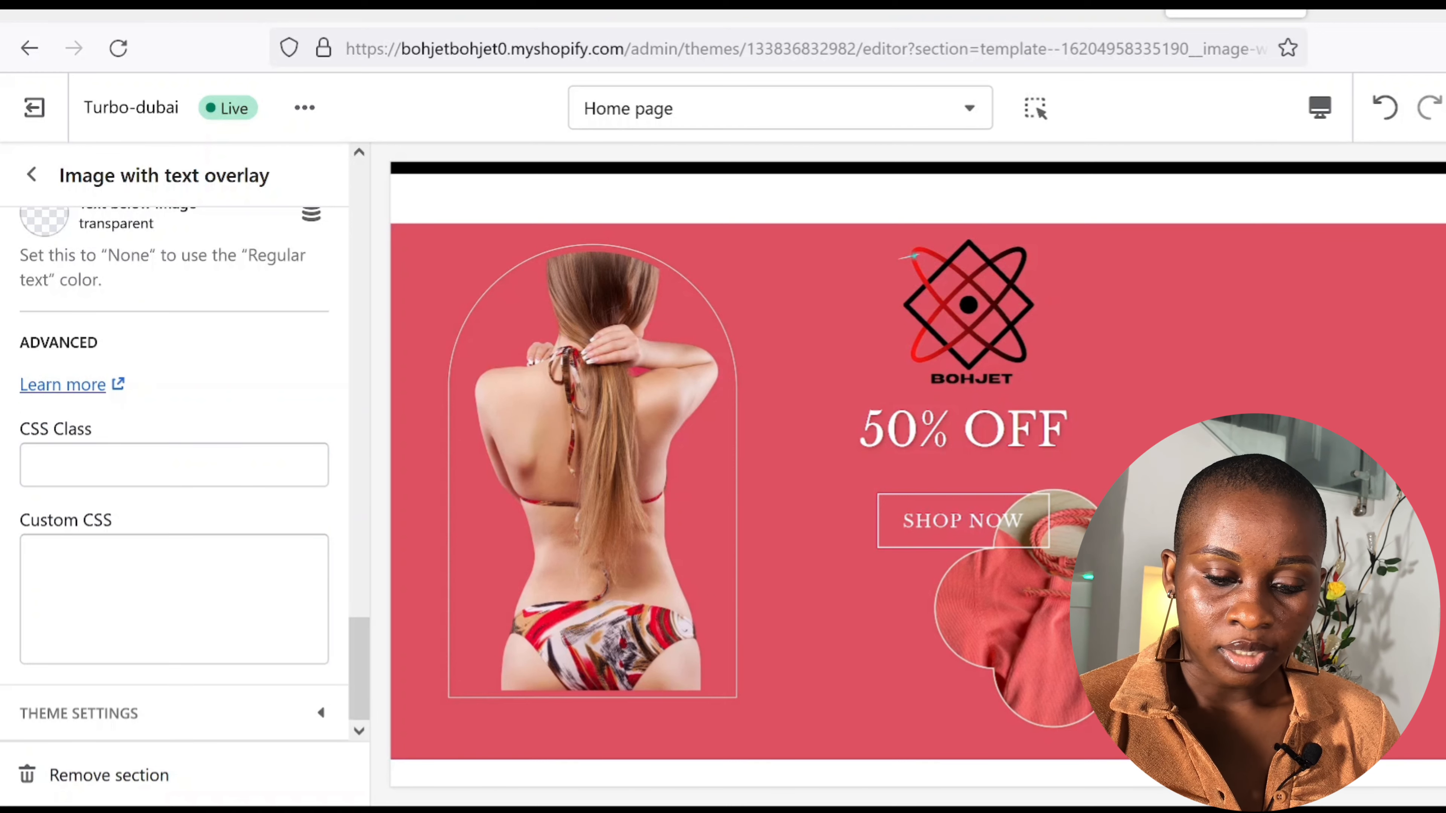
pyautogui.hotkey('ctrl', 's')
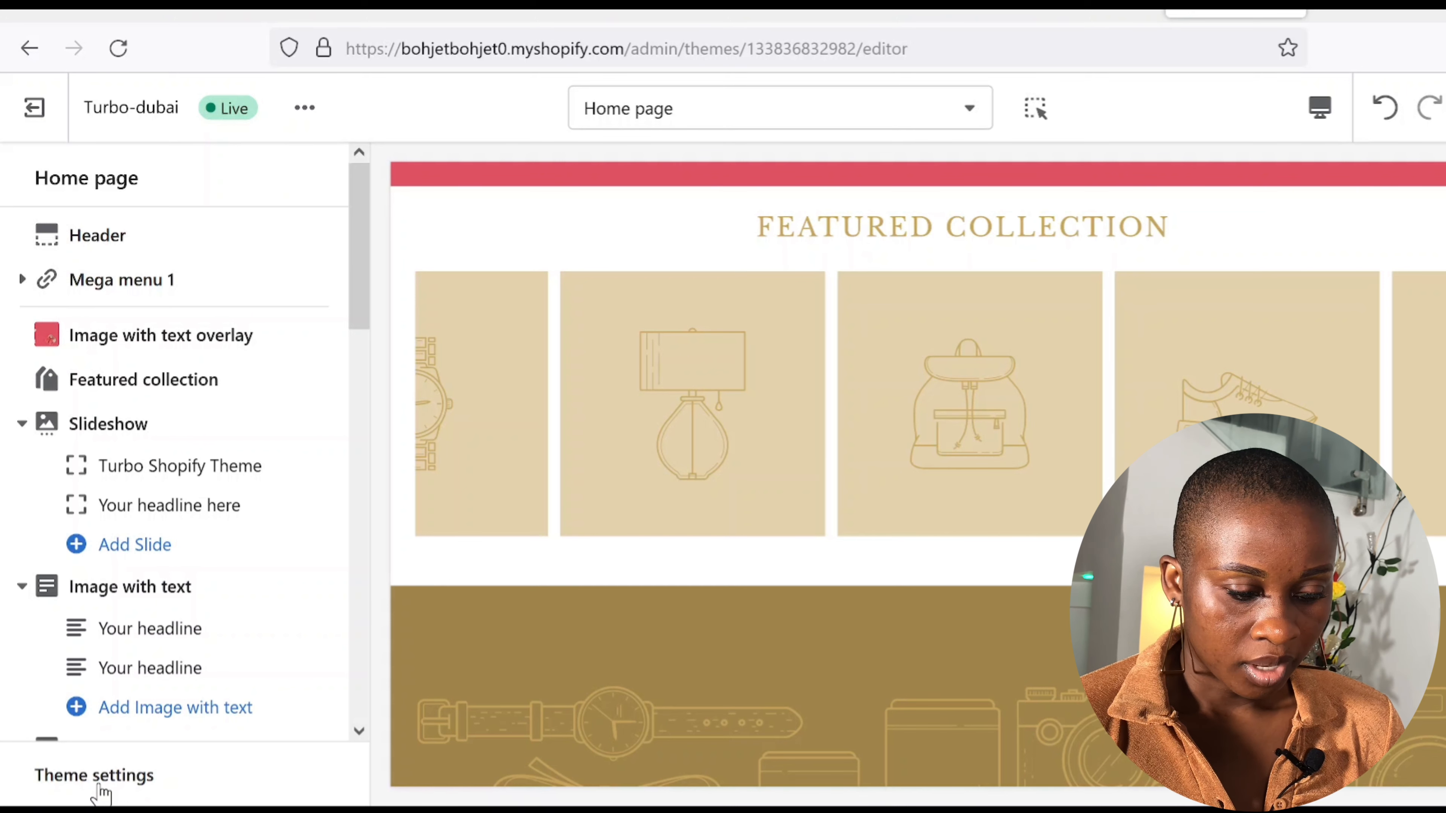
pyautogui.click(139, 378)
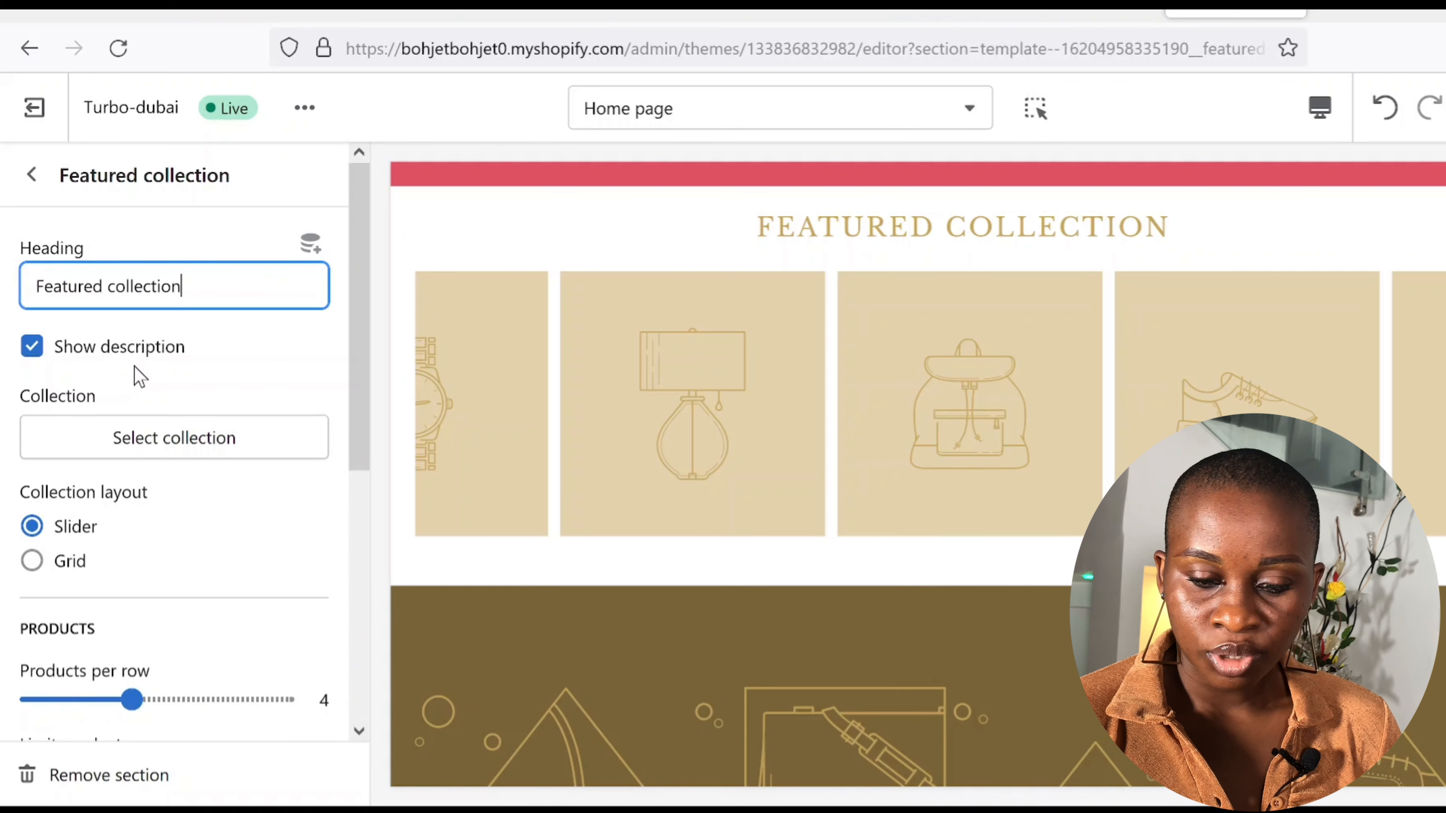
# Step: Retitle the Featured collection to BEST PICKS with the Home page collection
pyautogui.tripleClick(34, 283)
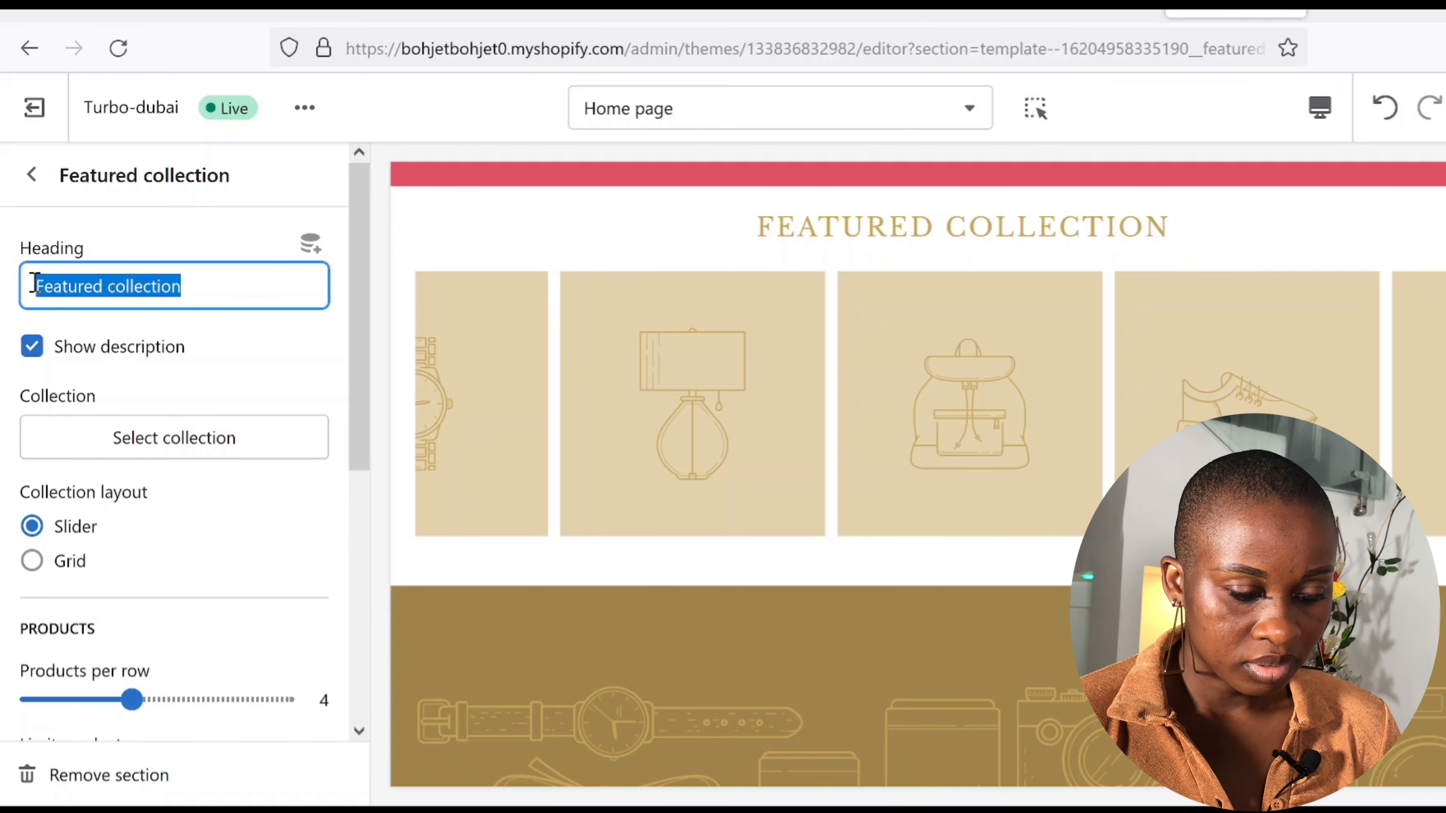
pyautogui.press('BackSpace')
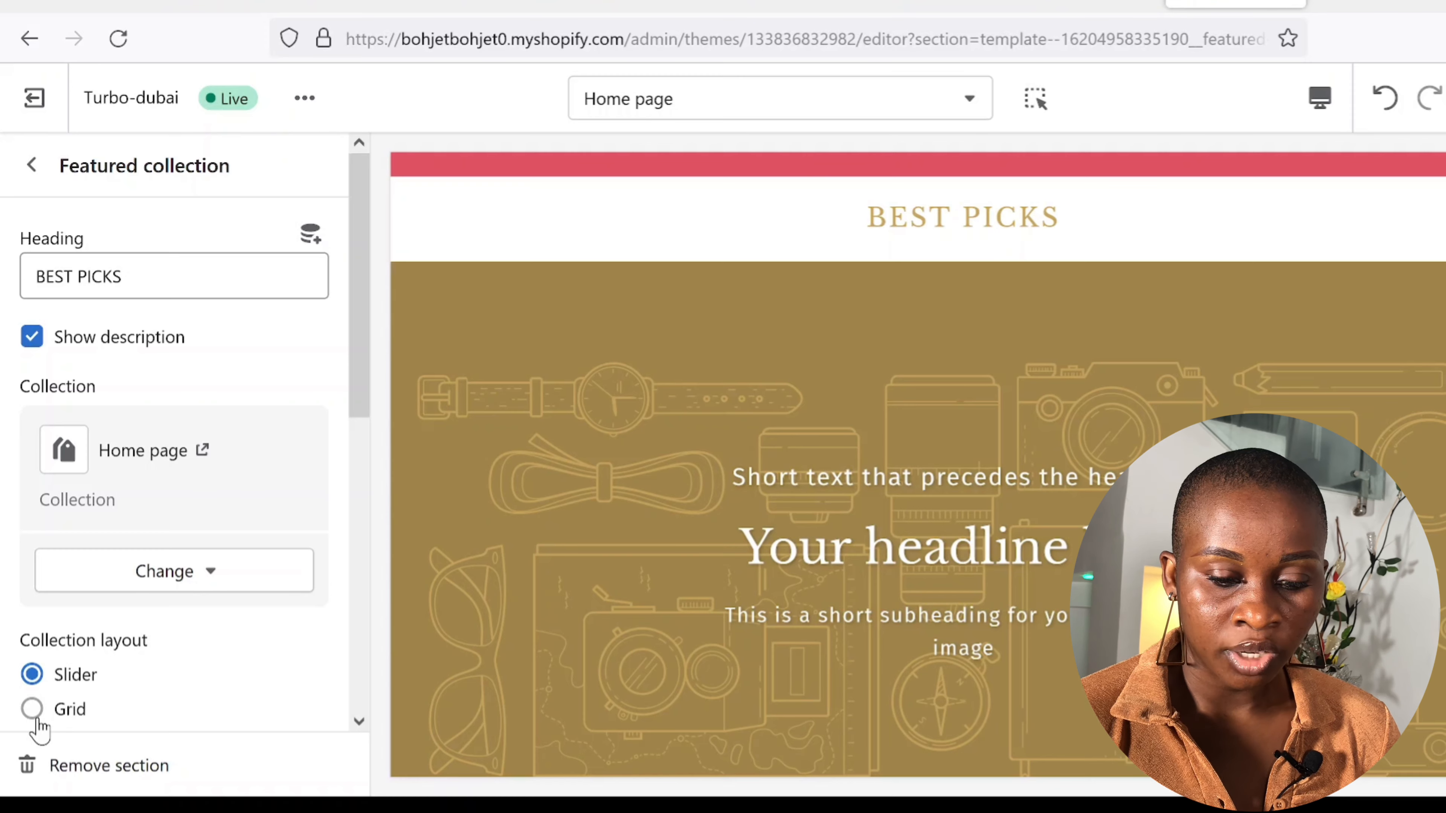
pyautogui.press('Escape')
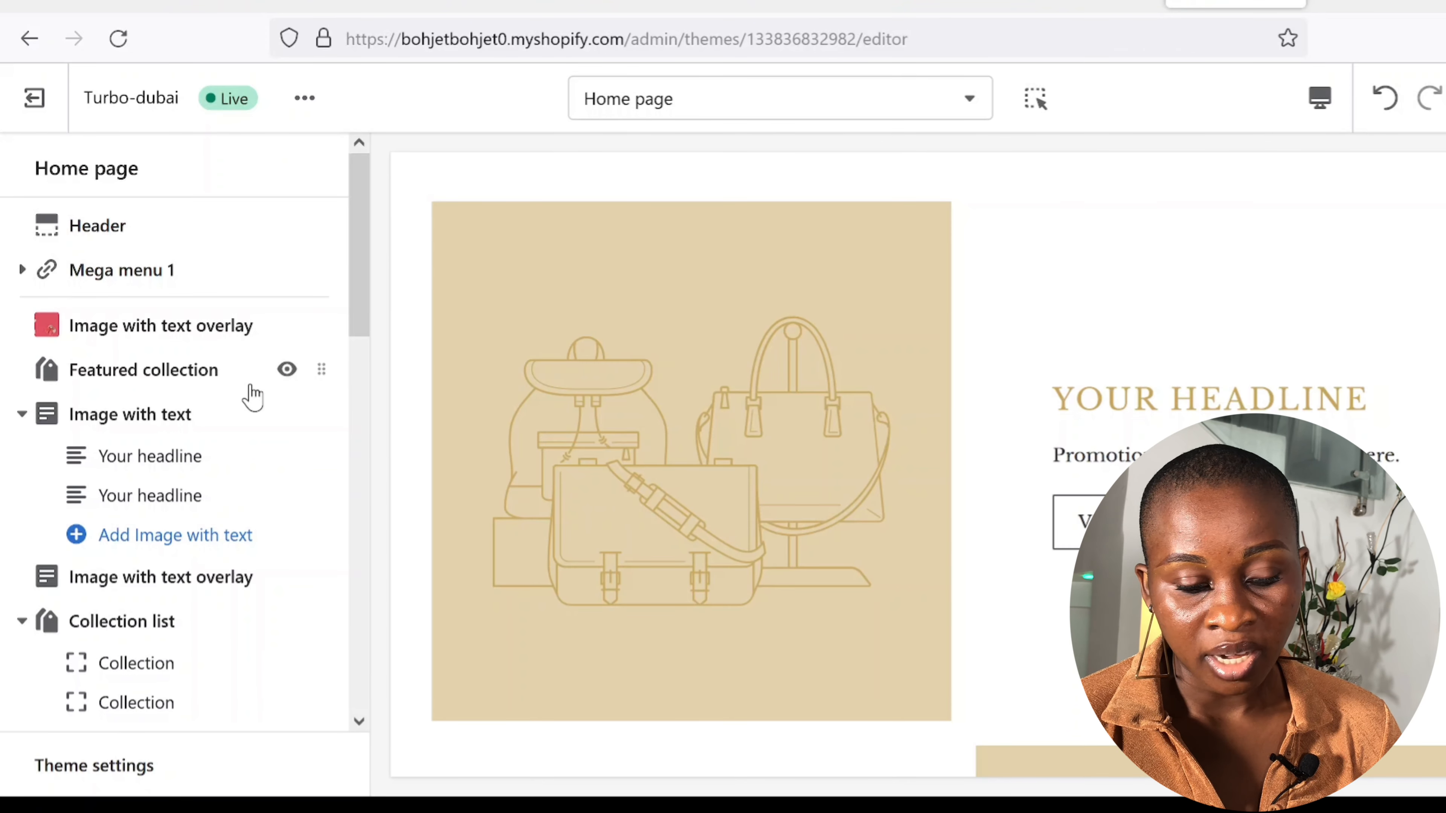
# Step: Replace the YOUR HEADLINE placeholder in Image with text with 'Delivering big smiles'
pyautogui.click(252, 398)
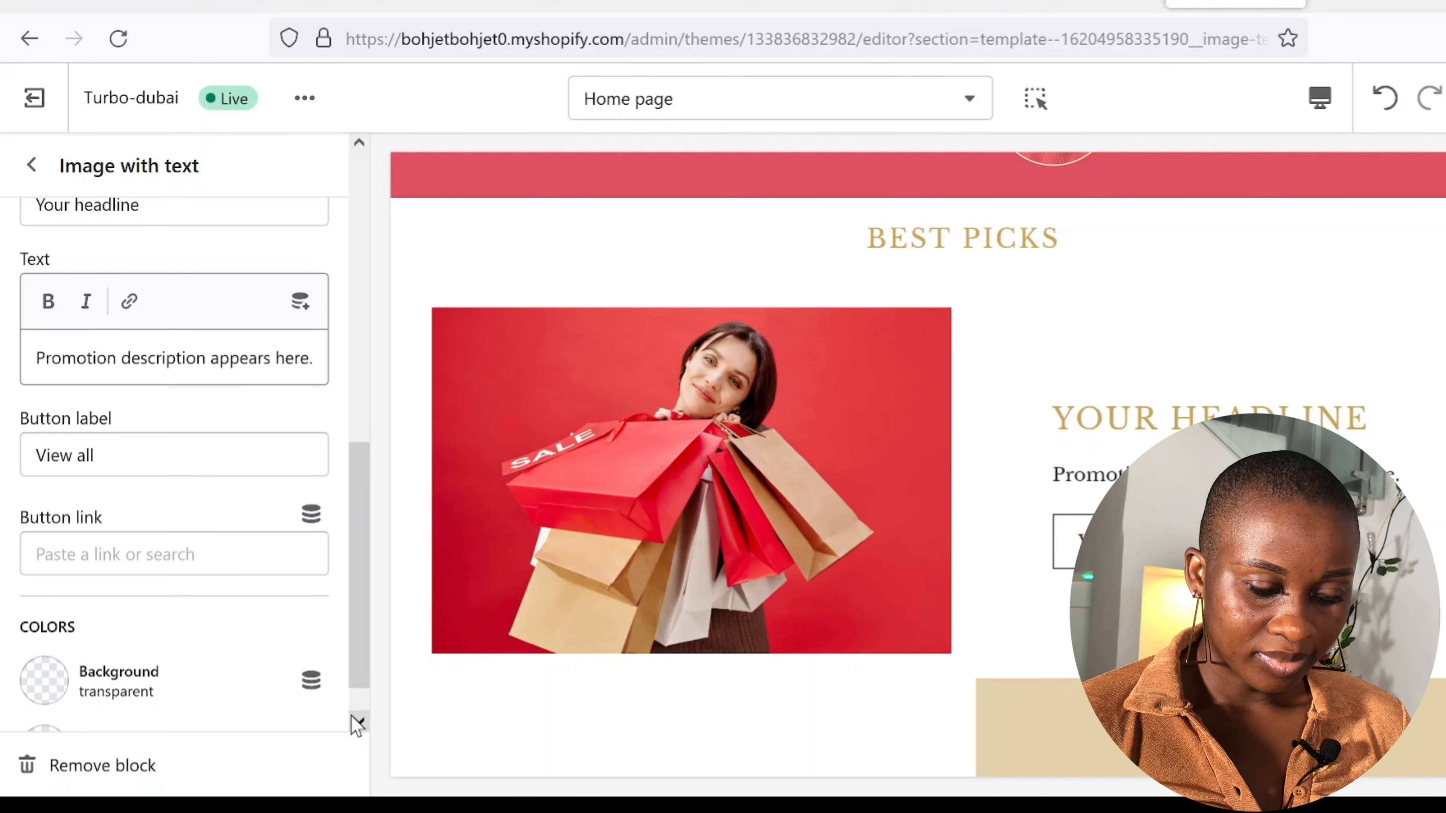
pyautogui.hotkey('ctrl', 'a')
pyautogui.press('BackSpace')
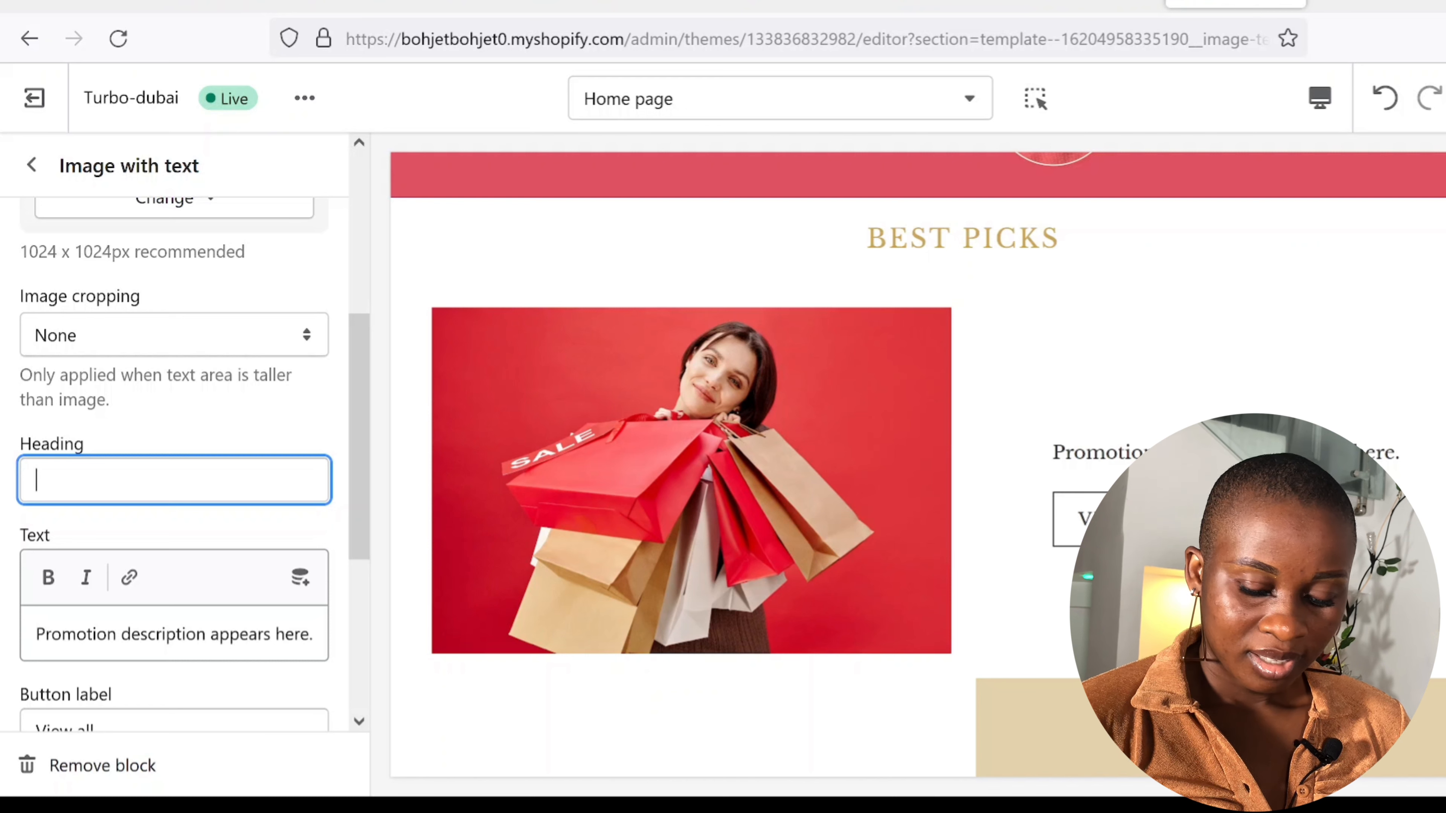
pyautogui.write('Deliveri')
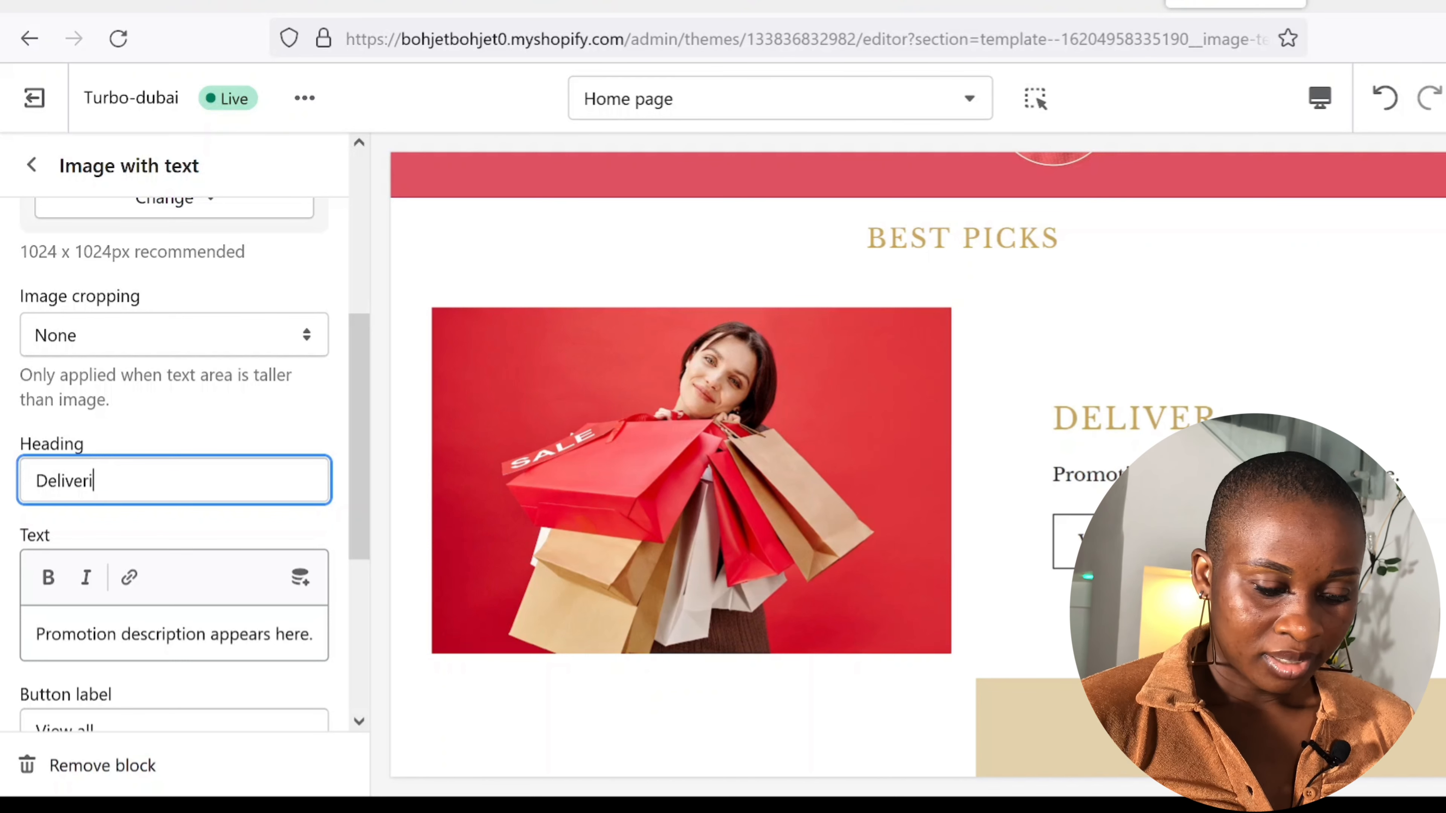
pyautogui.write('ng')
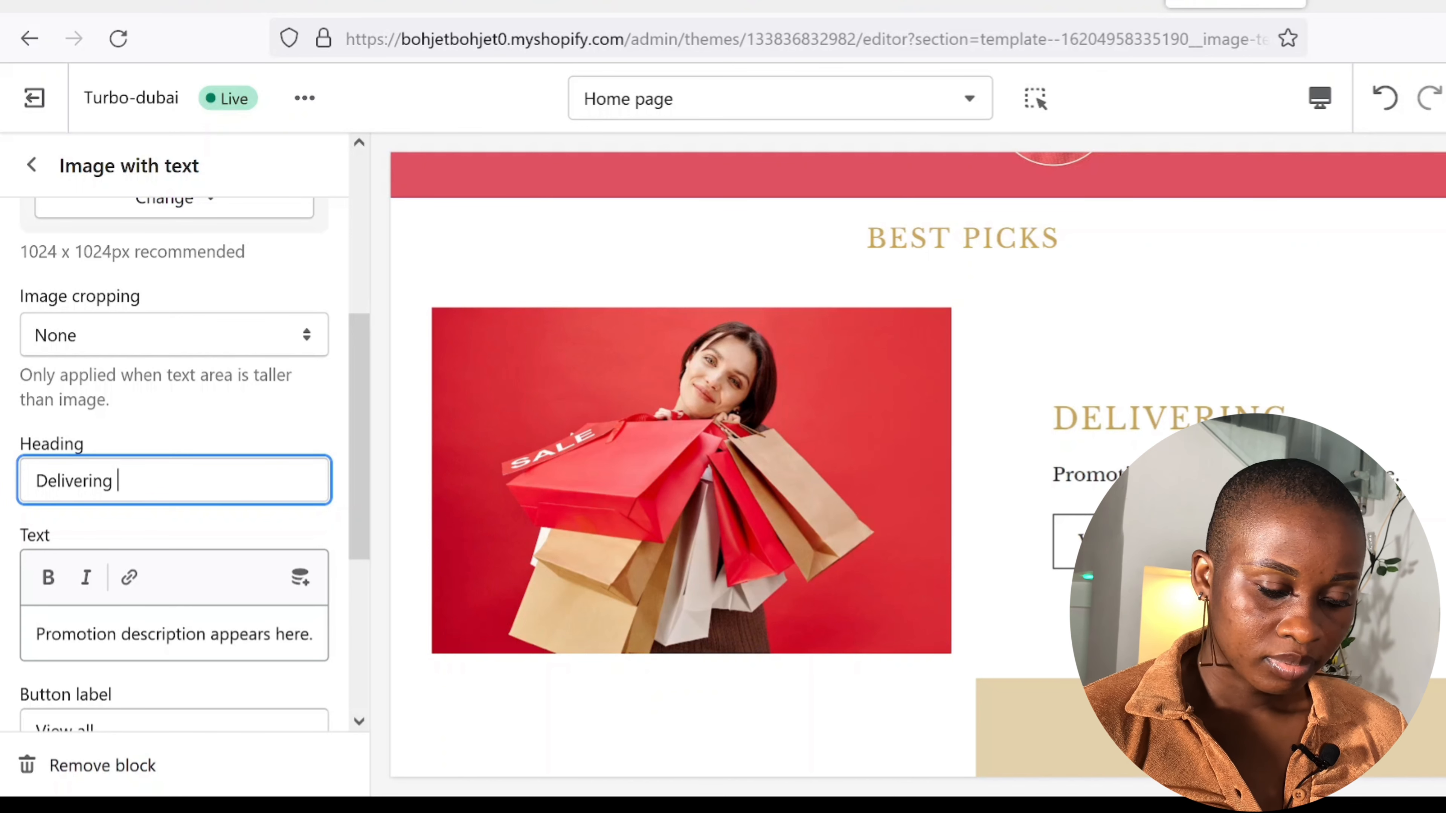
pyautogui.scroll(-5, 361, 719)
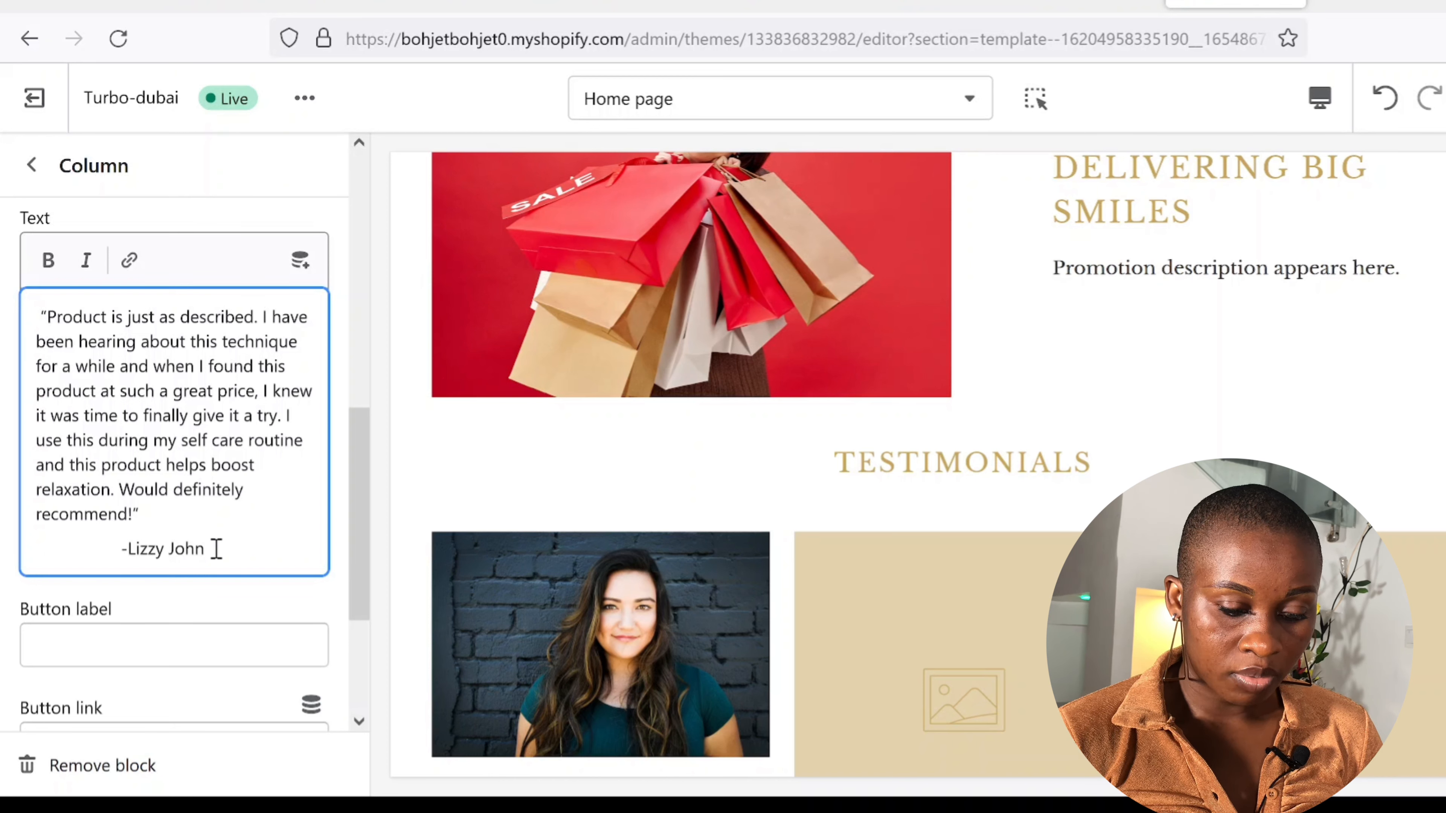
# Step: Select the whole testimonial review quote so it can be reused
pyautogui.moveTo(216, 549); pyautogui.dragTo(35, 310)
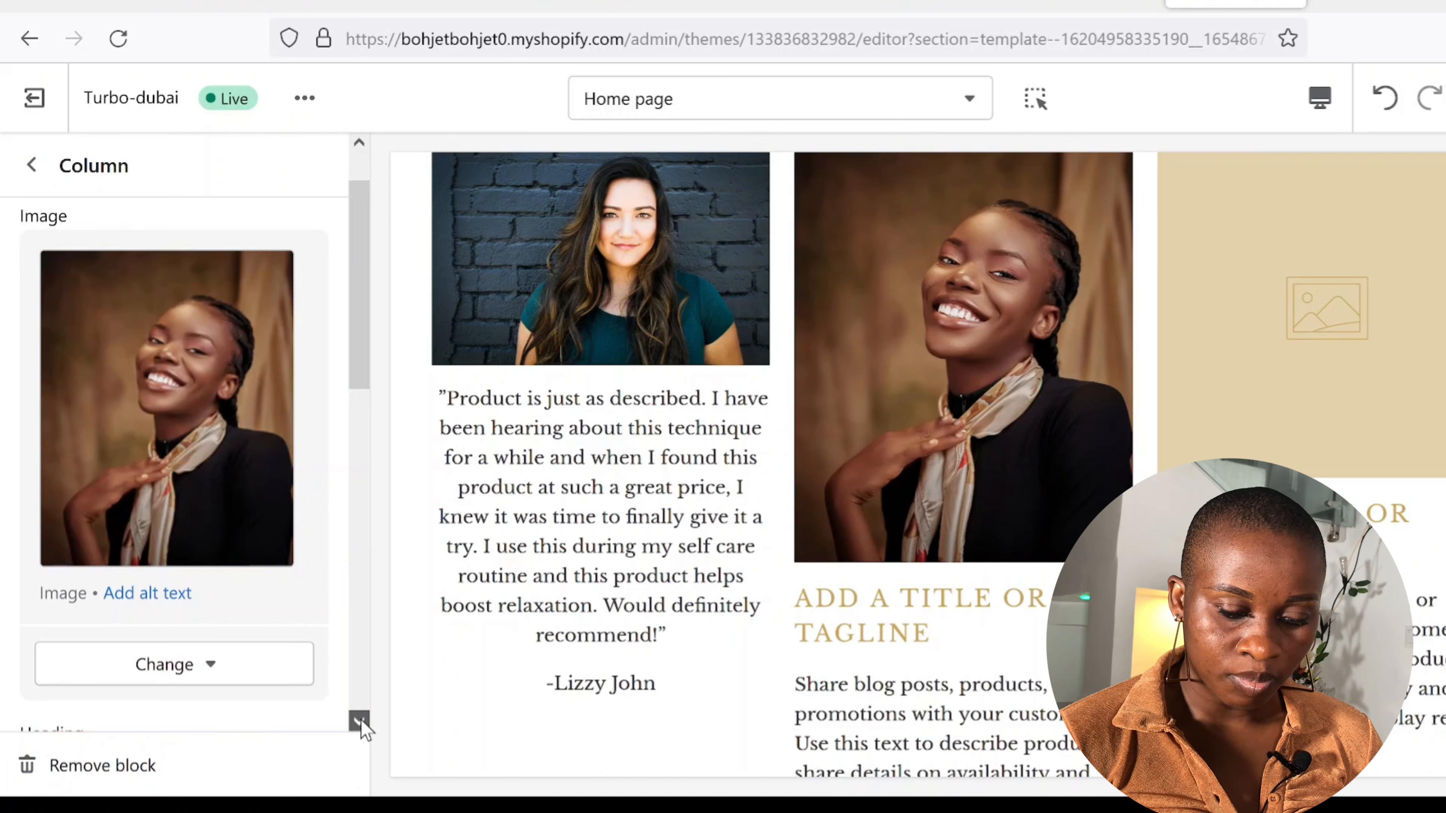
# Step: Select the placeholder text in the next testimonial column to replace it with the quote
pyautogui.scroll(-4, 360, 719)
pyautogui.moveTo(193, 540); pyautogui.dragTo(29, 537)
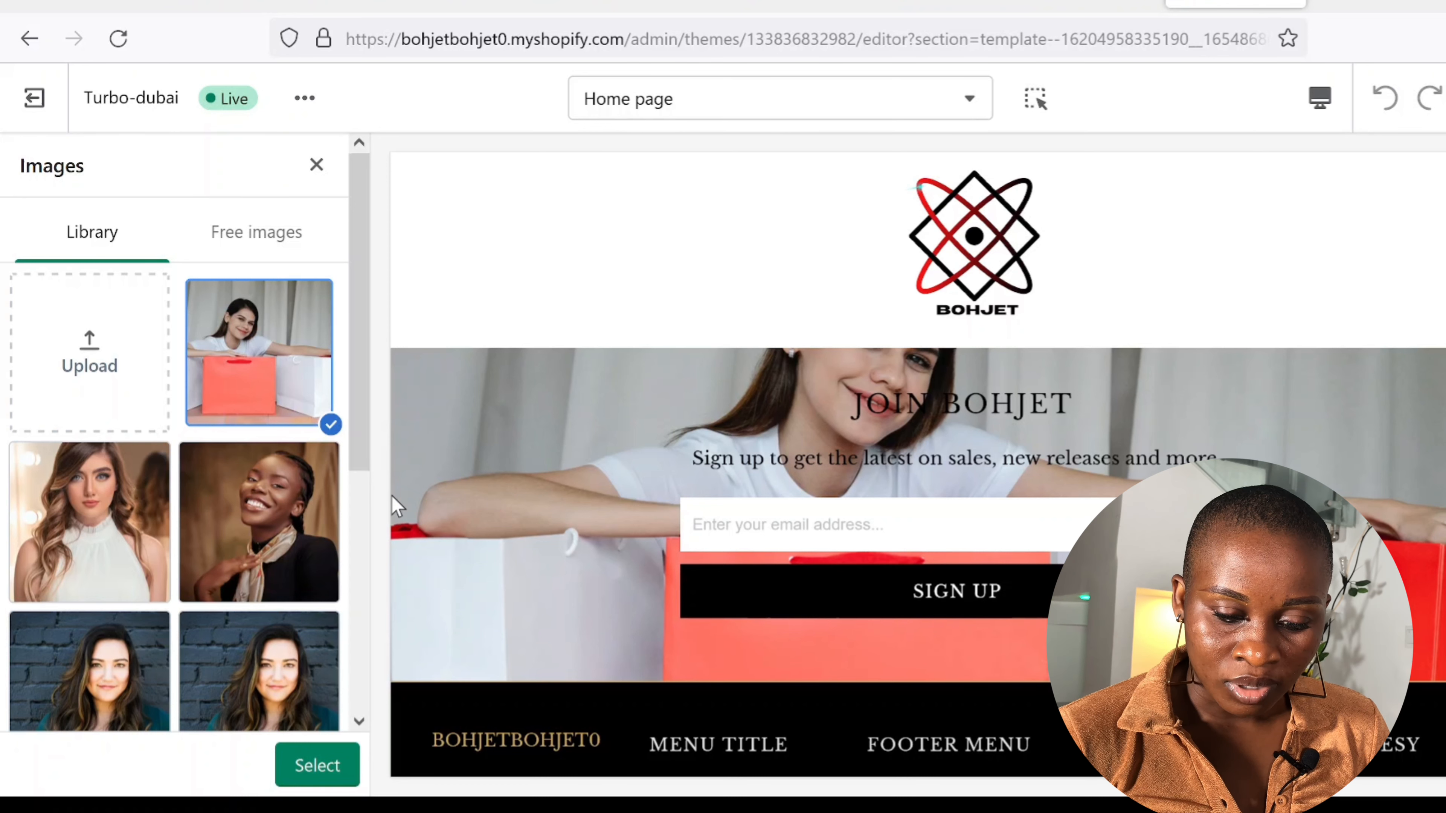
# Step: Confirm the smiling woman with shopping bags photo as the newsletter banner image
pyautogui.click(317, 764)
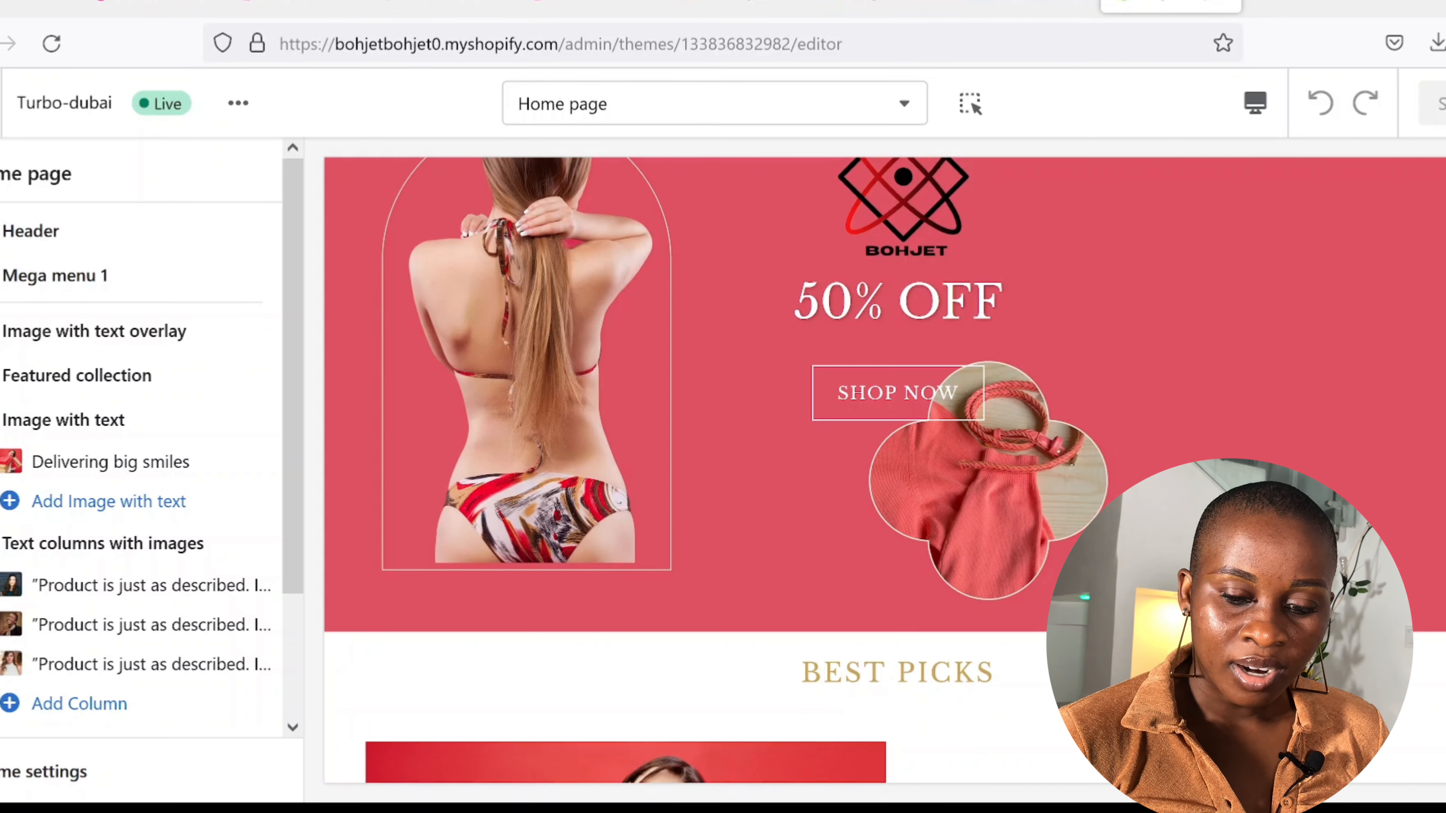
# Step: Scroll down the home page section list toward the Footer section
pyautogui.scroll(-7, 854, 455)
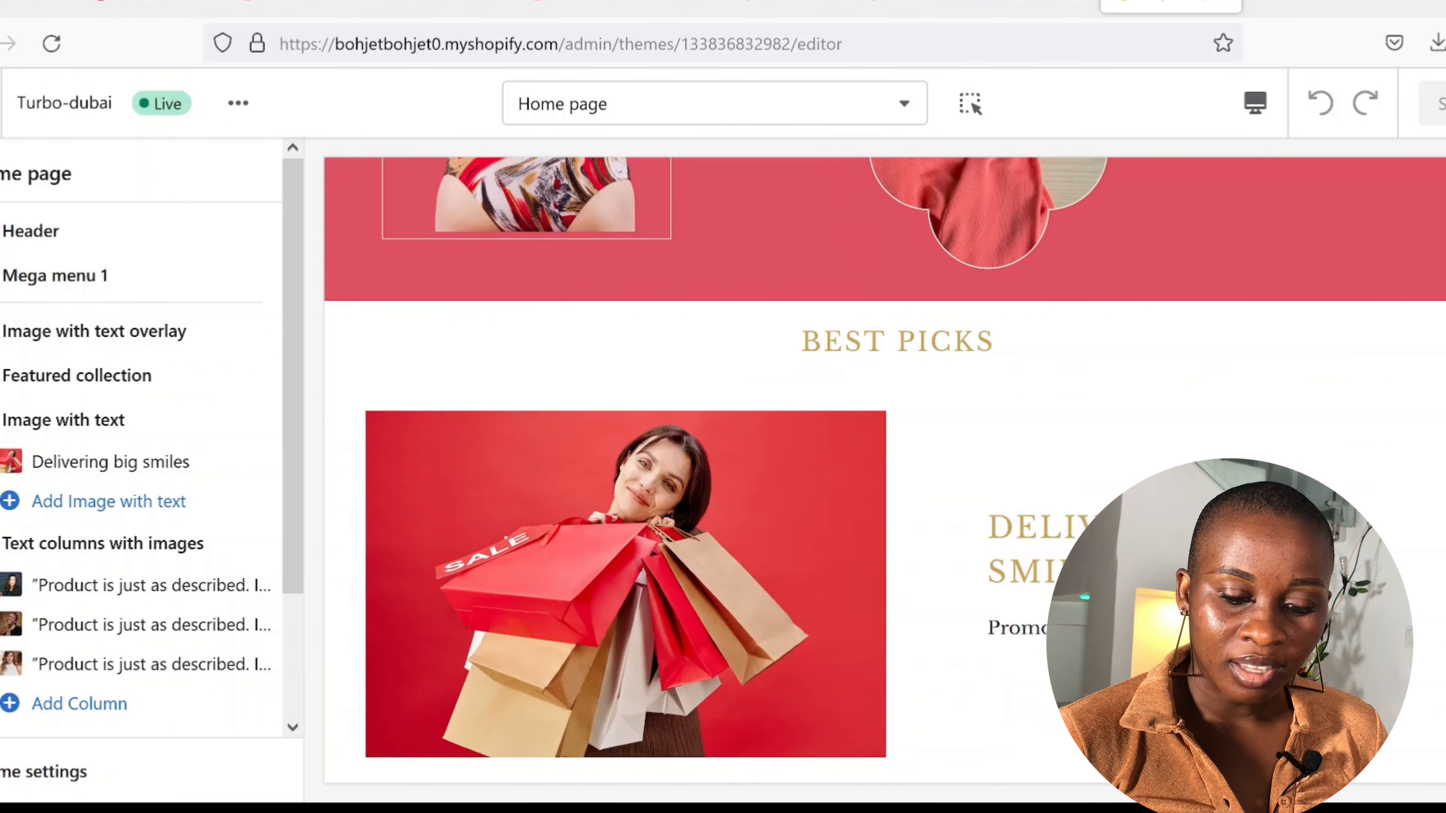
pyautogui.scroll(-5, 854, 456)
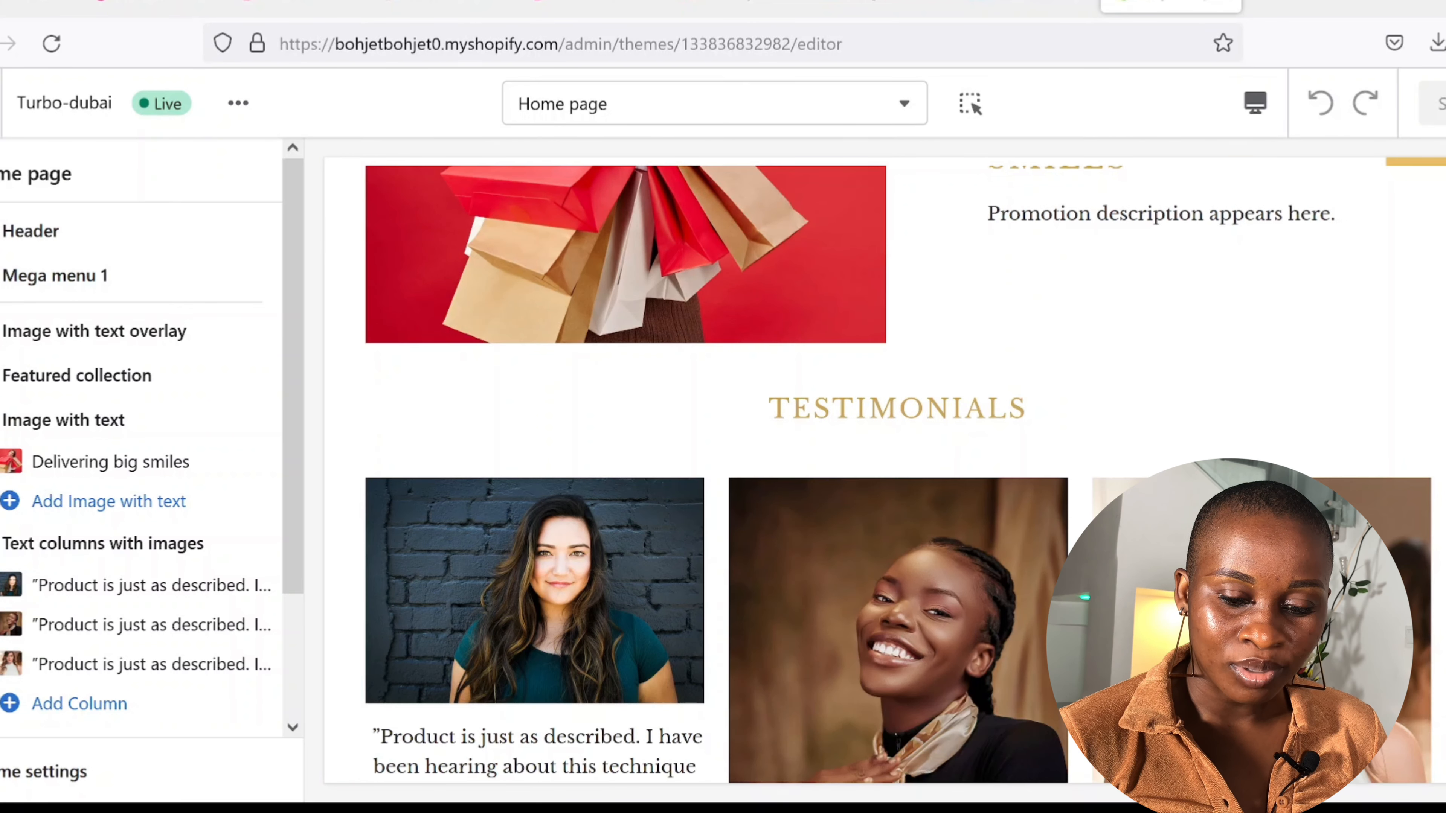
pyautogui.scroll(-5, 854, 456)
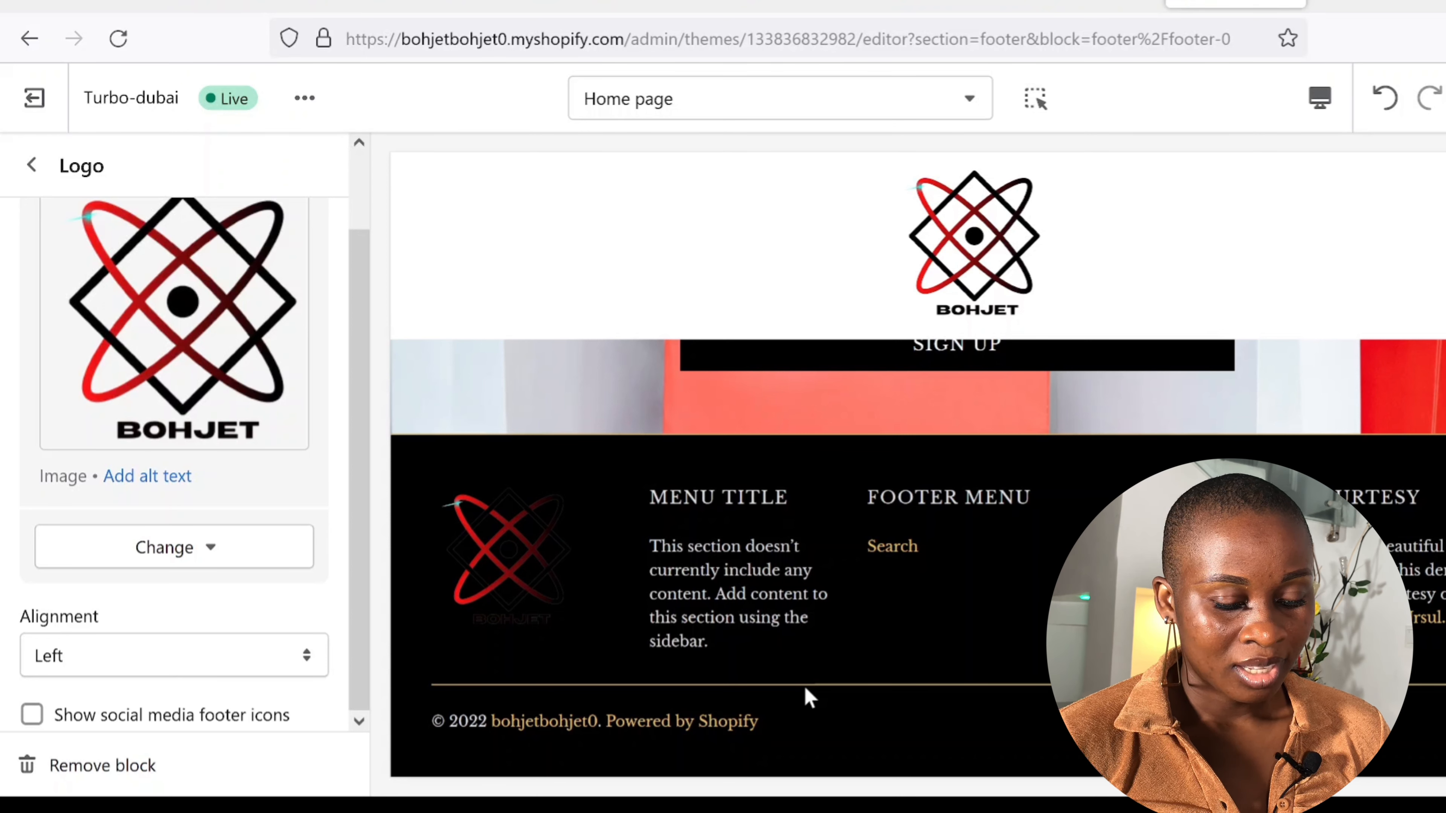
# Step: Leave the footer Logo block settings and return to the Footer block list
pyautogui.press('Escape')
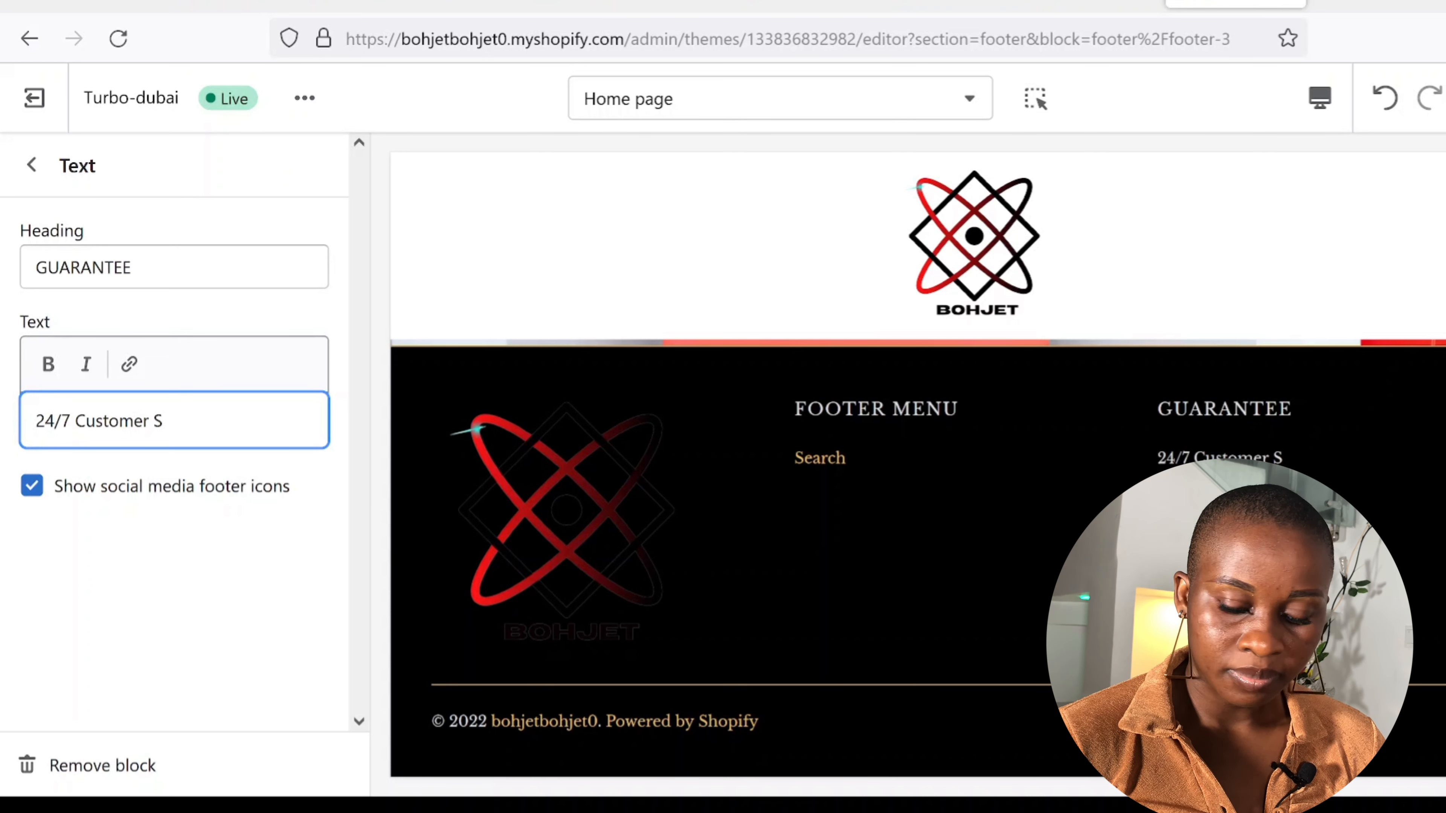
# Step: Finish the GUARANTEE lines: 24/7 Customer Support, 30 Days Money Back Guarantee, FREE Worldwide Shipping
pyautogui.hotkey('ctrl', 'v')
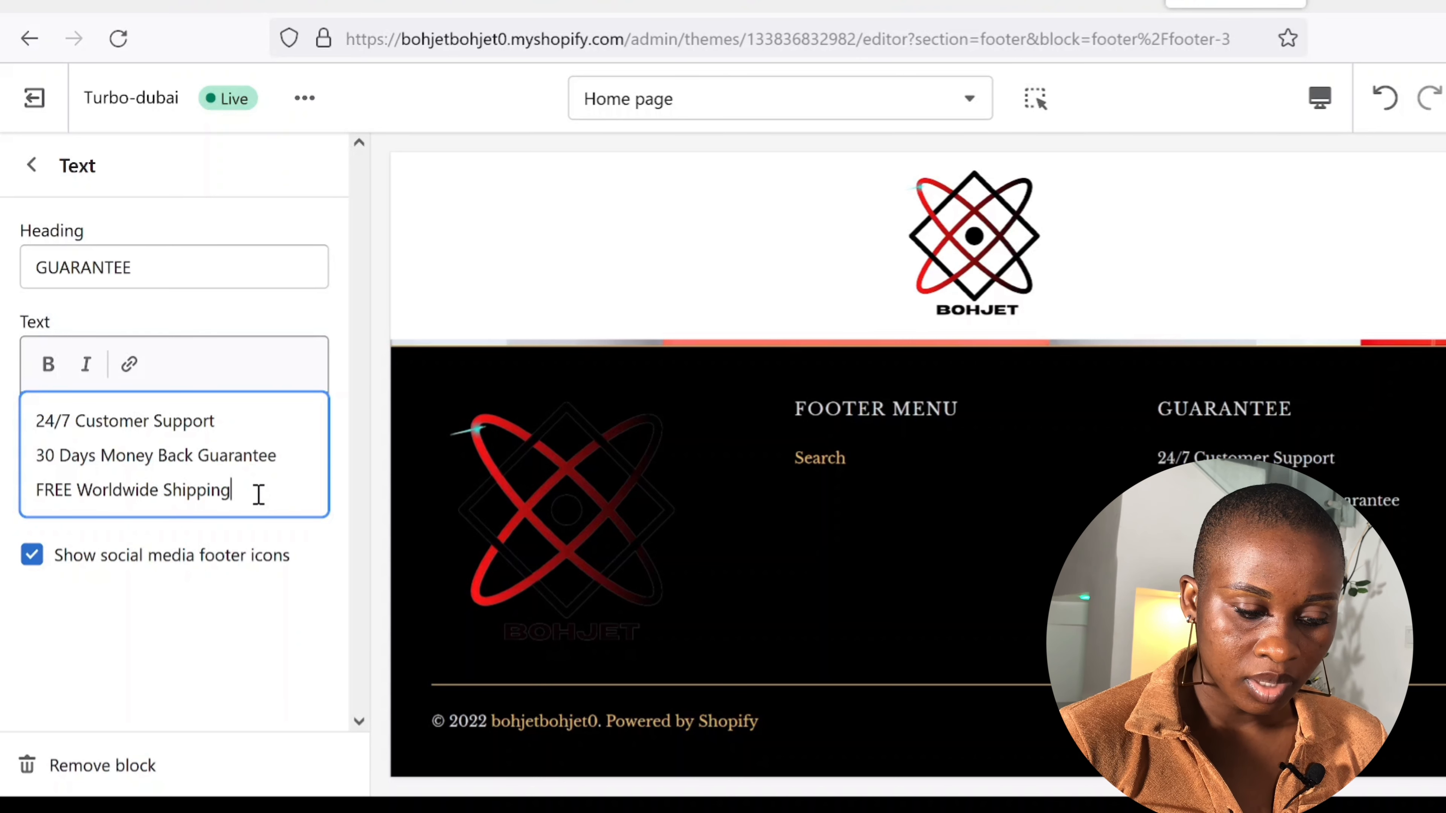
pyautogui.click(137, 693)
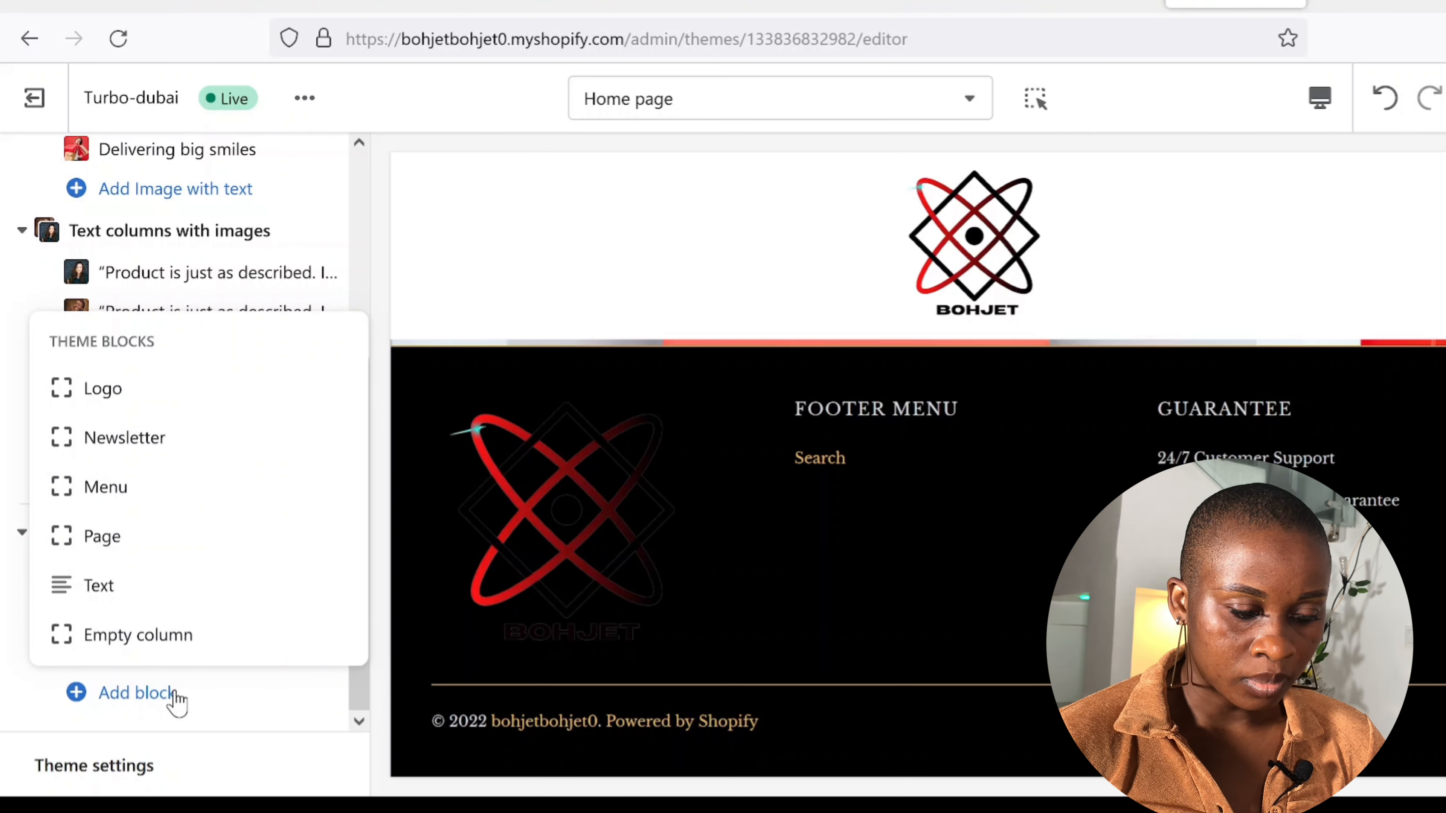
# Step: Add a Text block as a fourth footer column headed CONTACTS, with Email and Phone Number lines
pyautogui.click(99, 585)
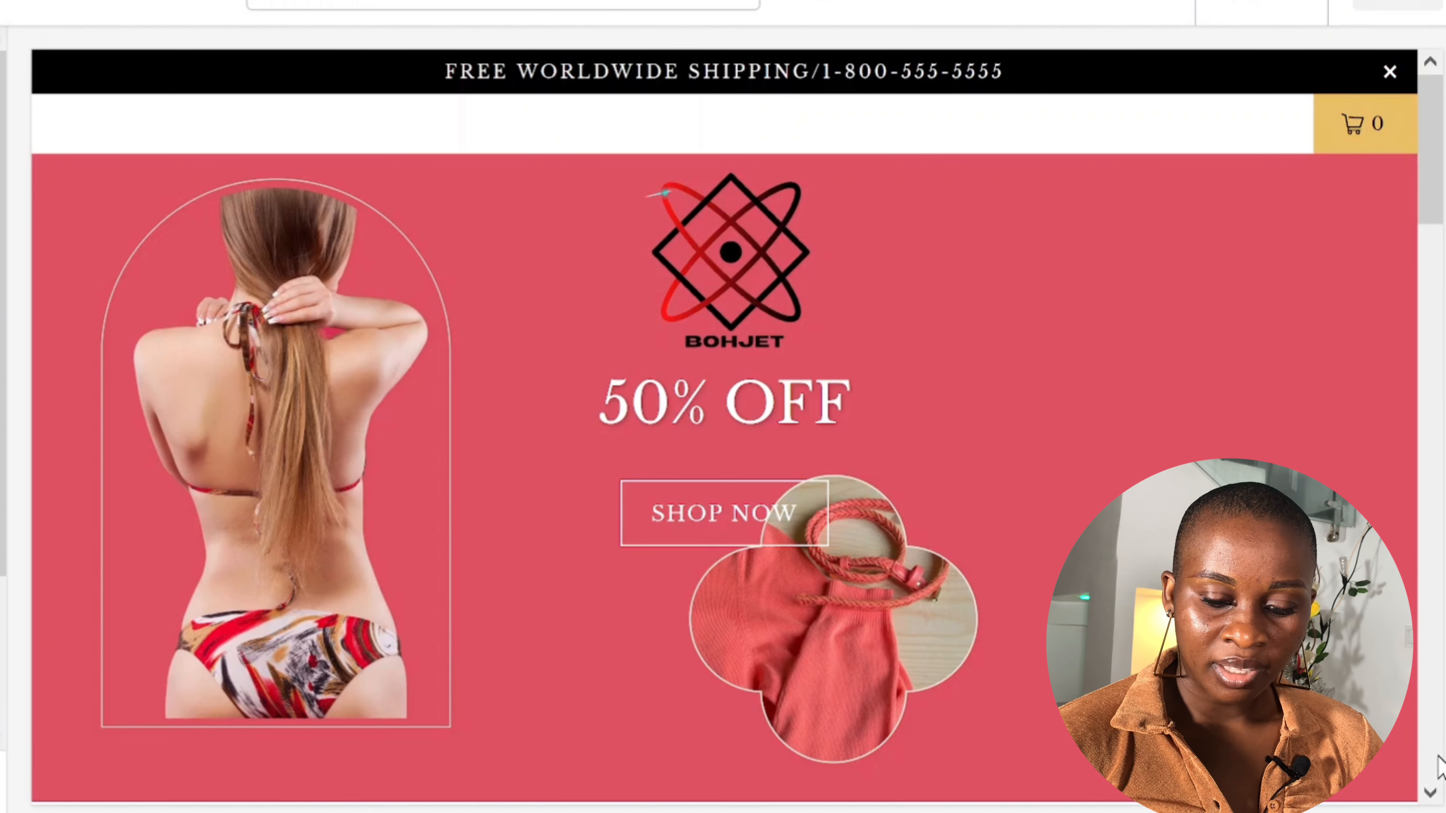
# Step: Page down through the fullscreen home page preview section by section
pyautogui.click(1435, 794)
pyautogui.click(1436, 796)
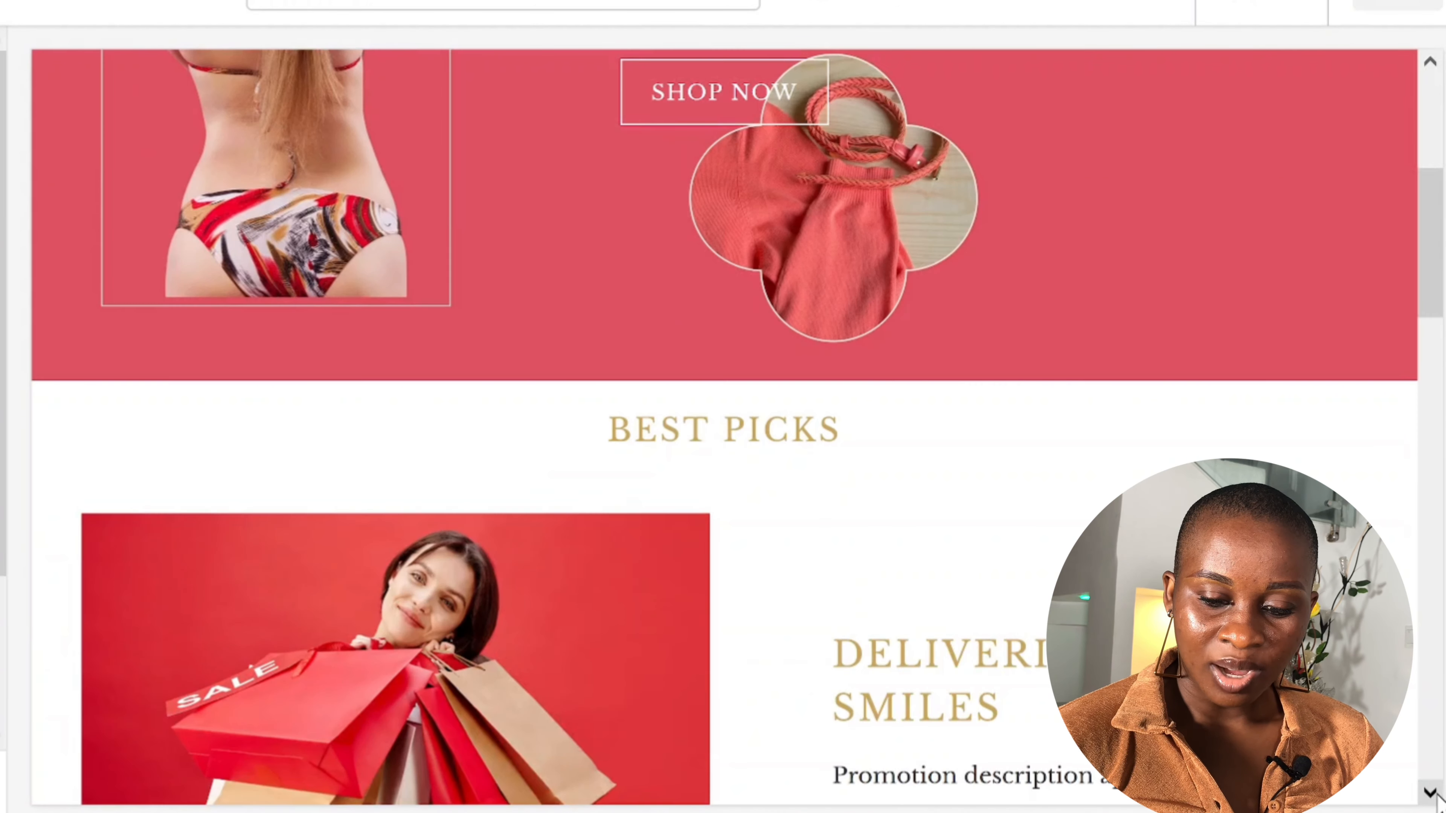
pyautogui.click(1437, 796)
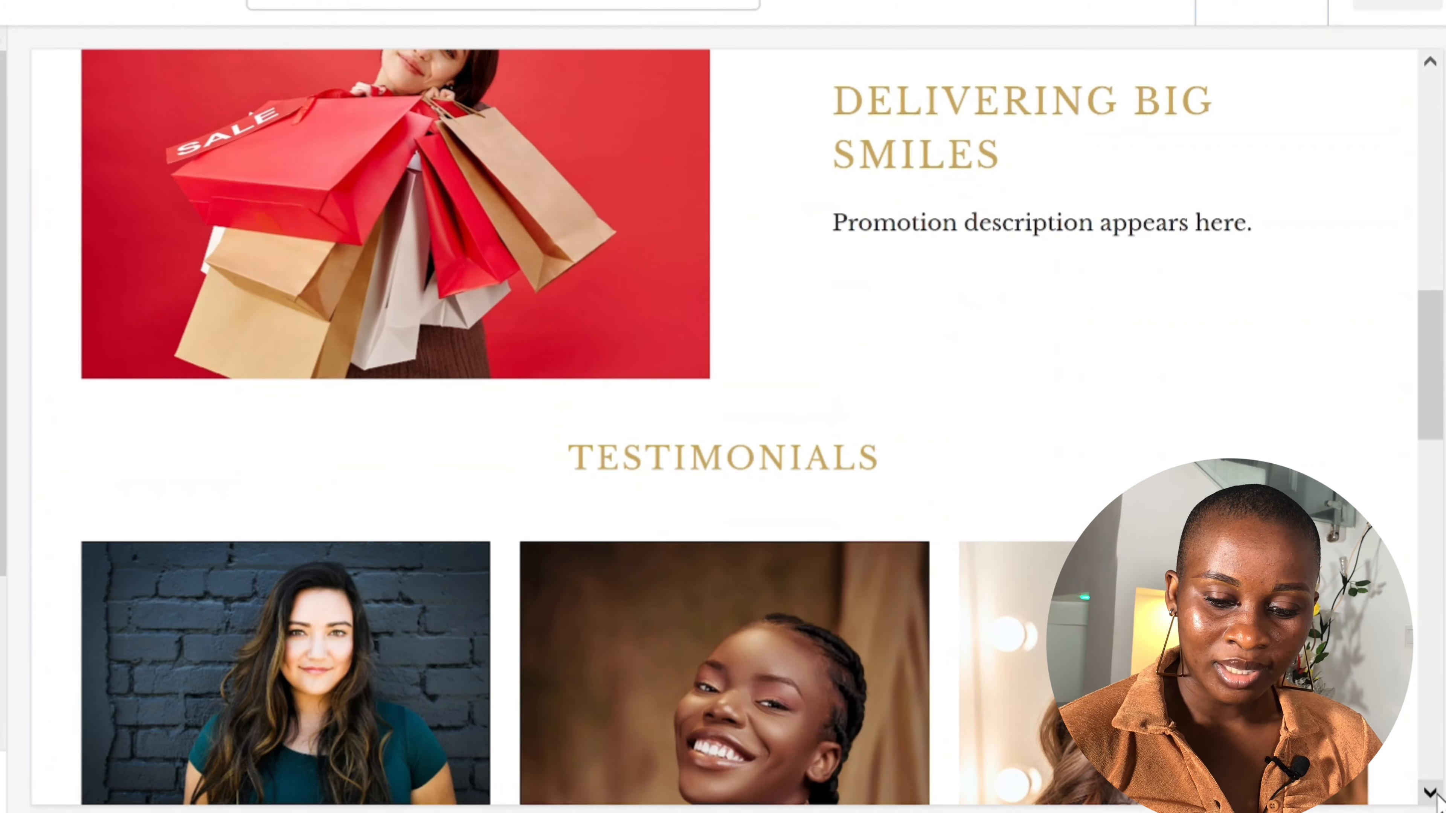
pyautogui.click(1437, 796)
pyautogui.click(1437, 797)
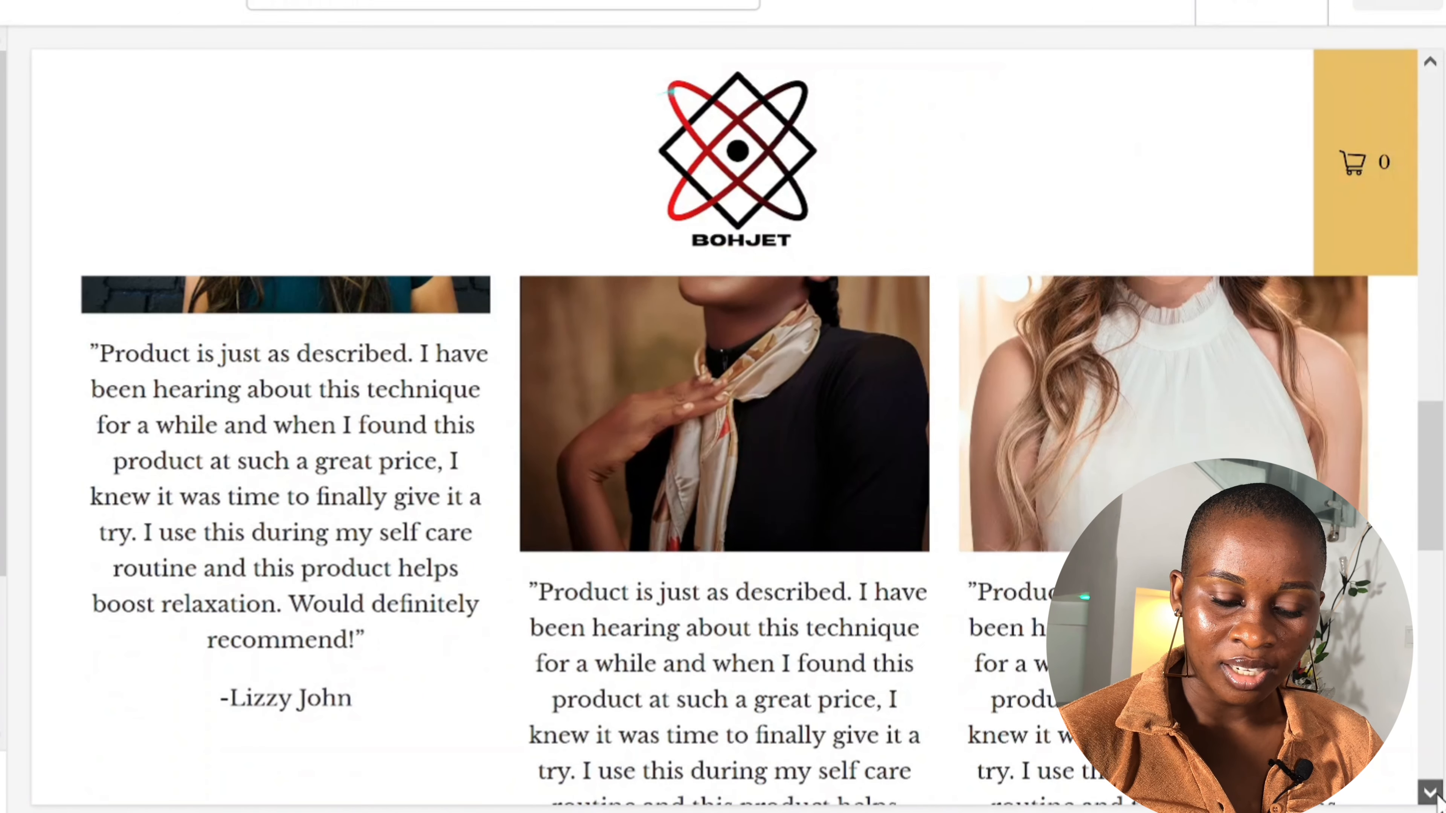
pyautogui.click(1437, 796)
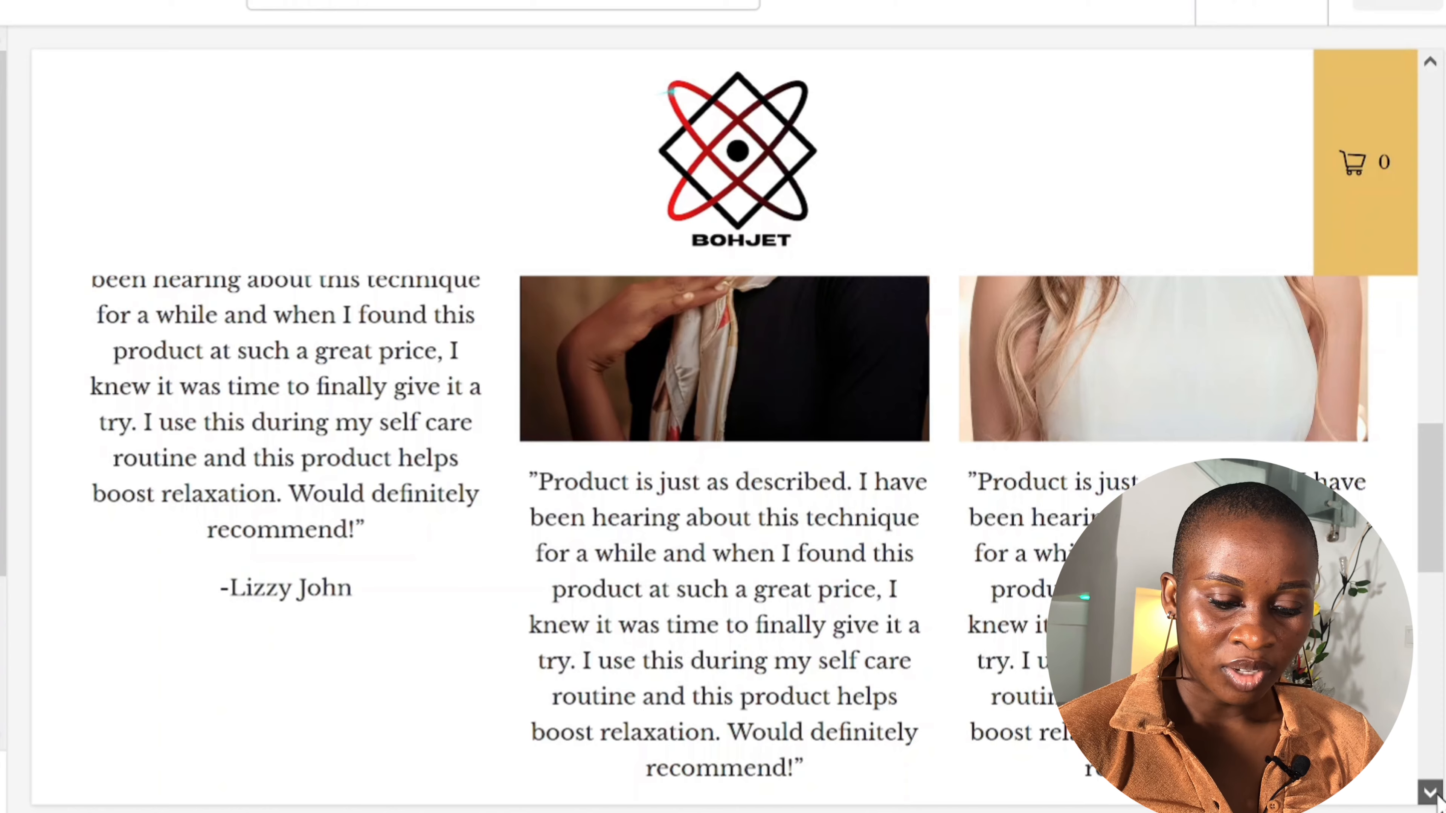
pyautogui.click(1437, 796)
pyautogui.click(1437, 796)
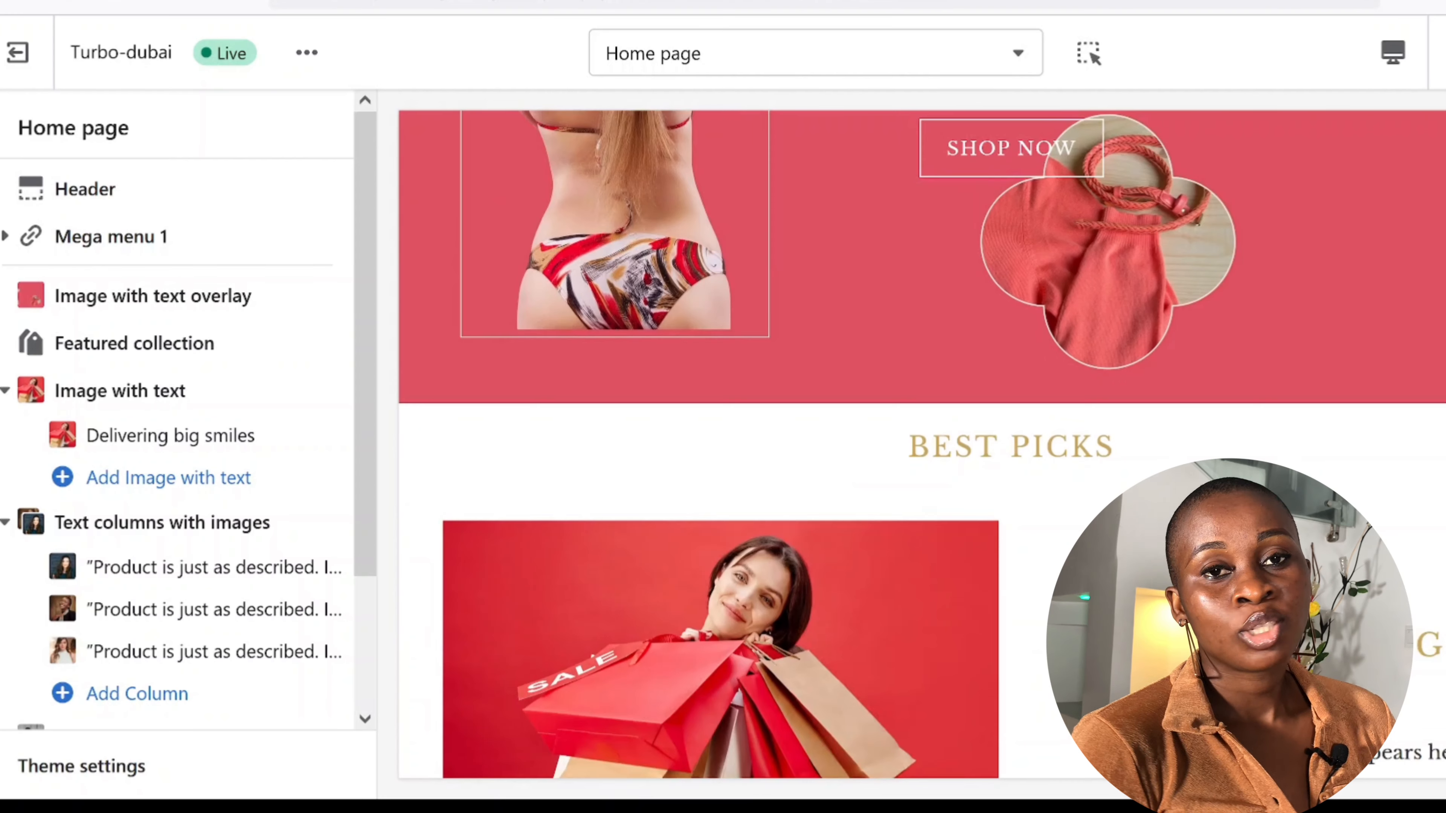
# Step: Check the finished footer, then show the store preview in the Mobile layout
pyautogui.scroll(-4, 921, 443)
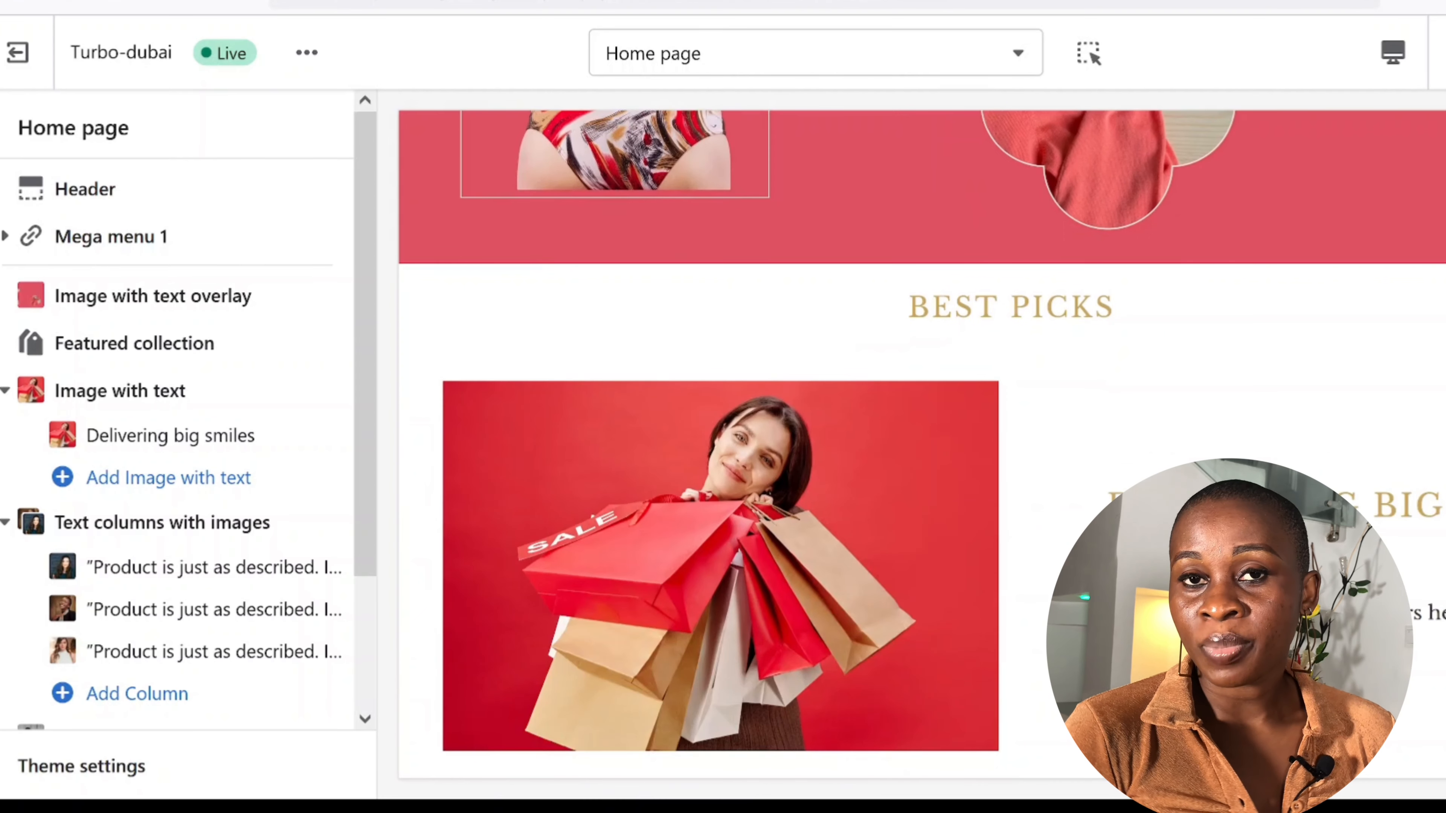
pyautogui.scroll(-6, 921, 443)
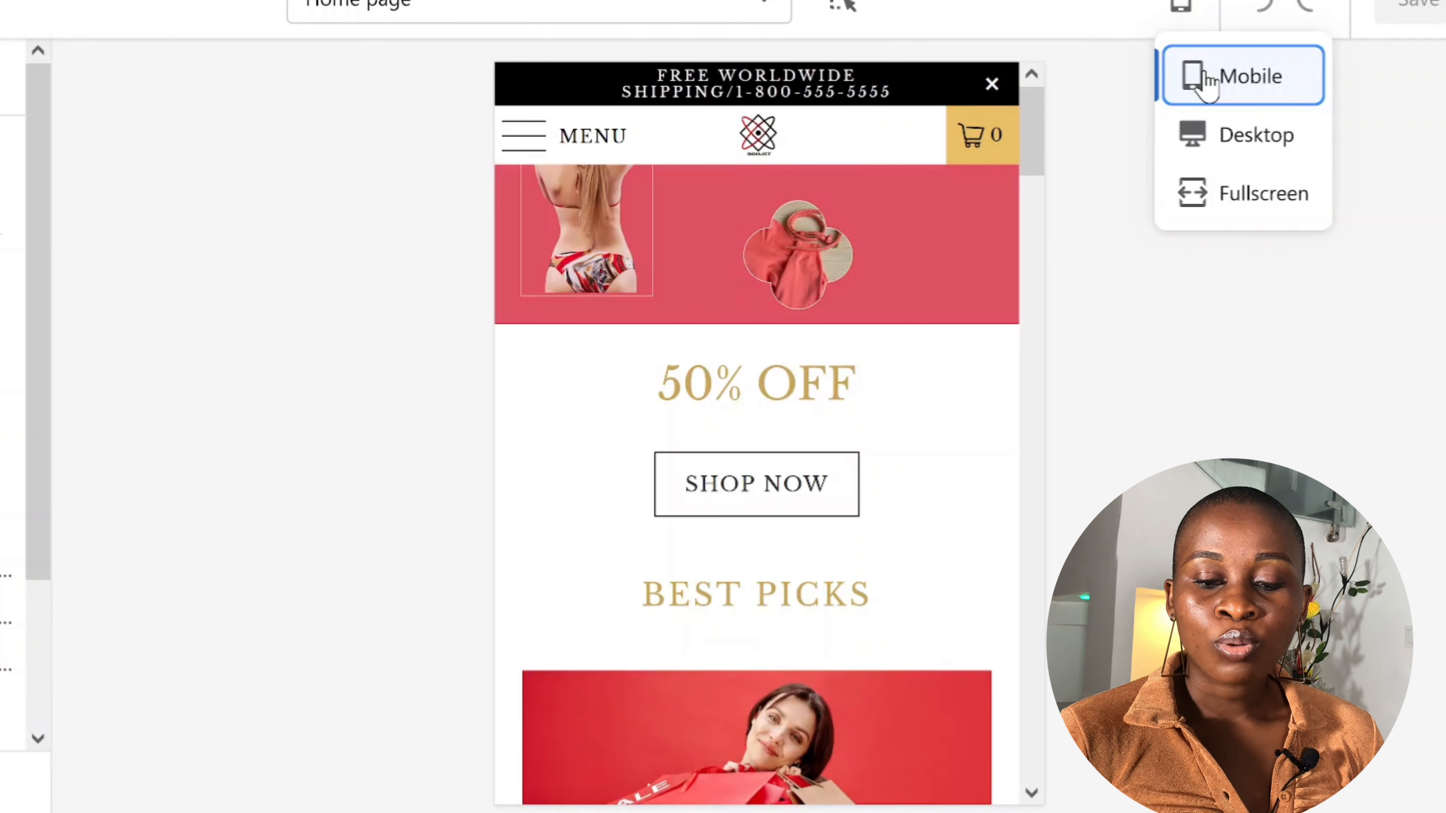
pyautogui.click(1079, 780)
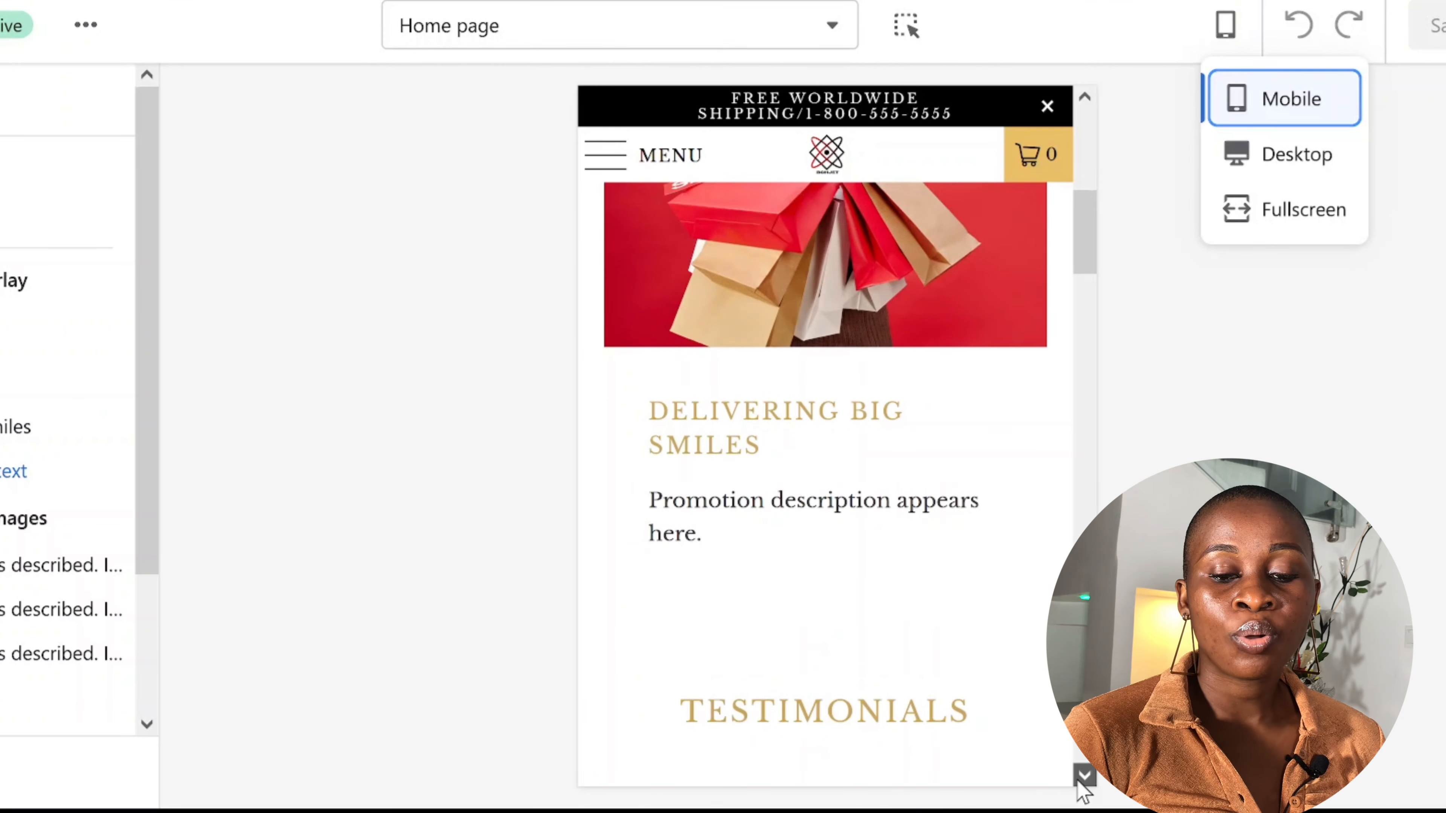
pyautogui.click(1079, 781)
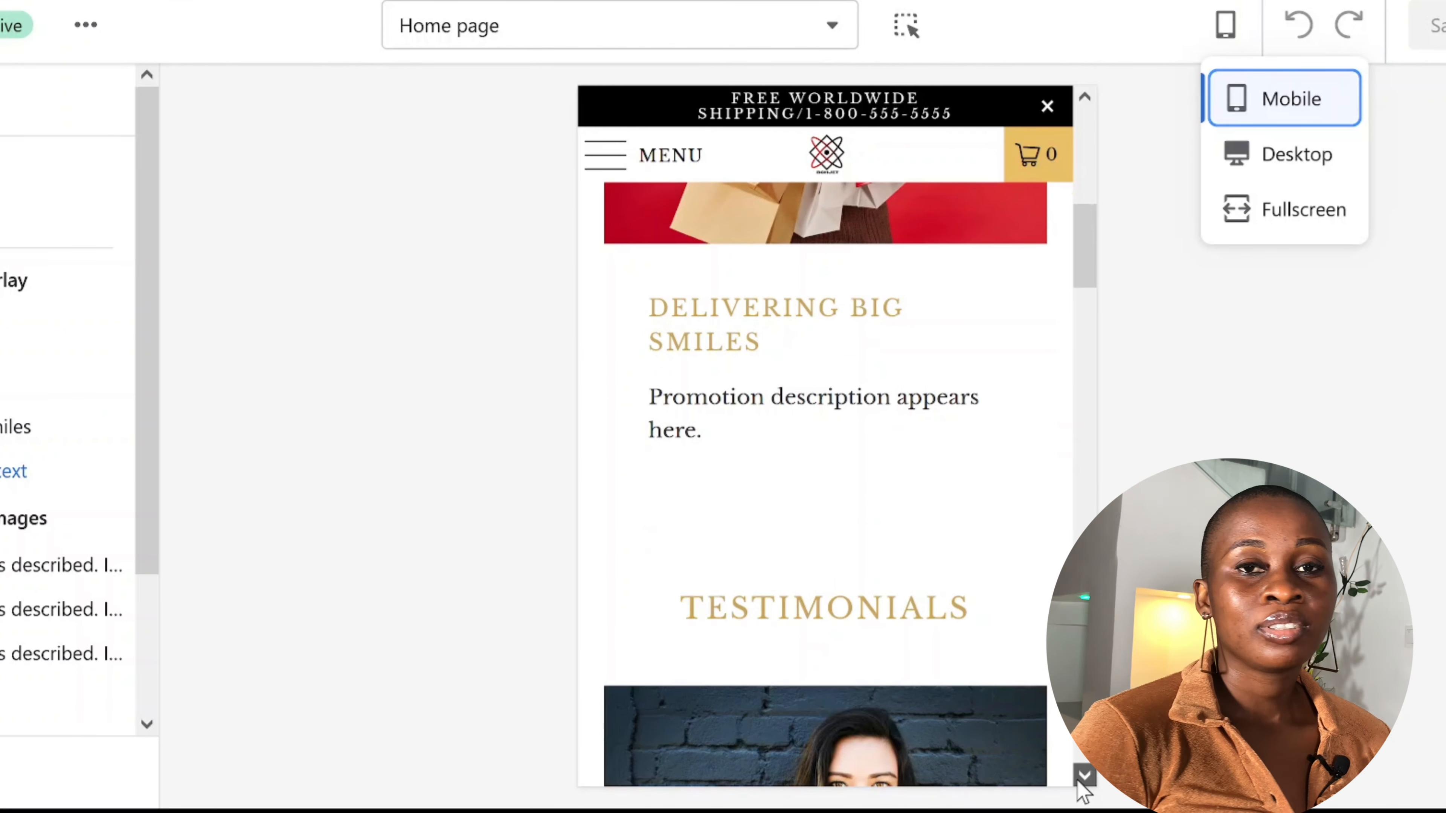